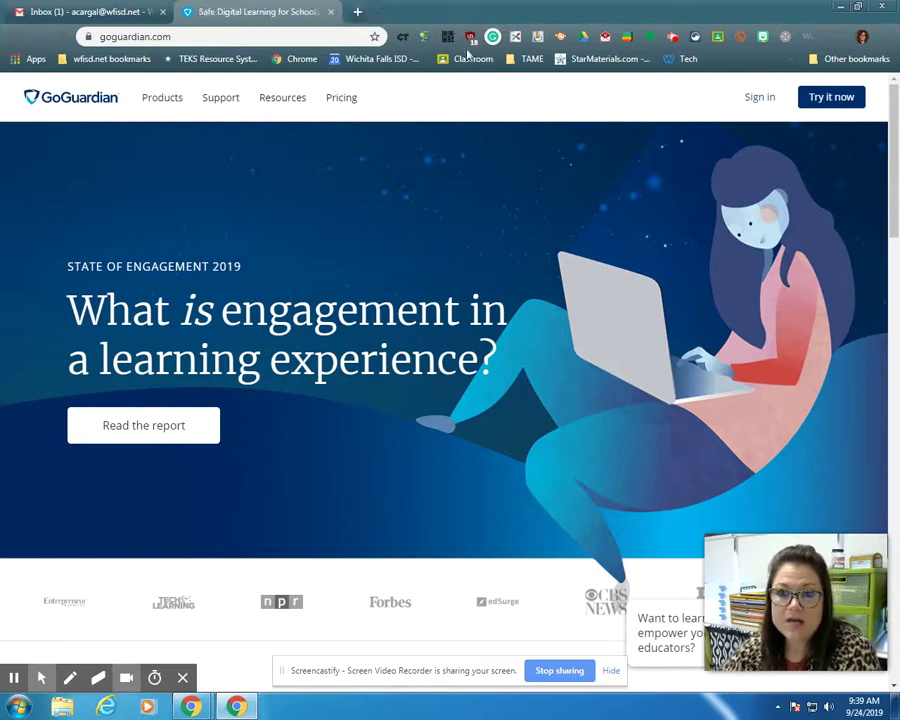
Sign in to the GoGuardian Teacher account to reach the Active Classrooms page.
left_click(765, 100)
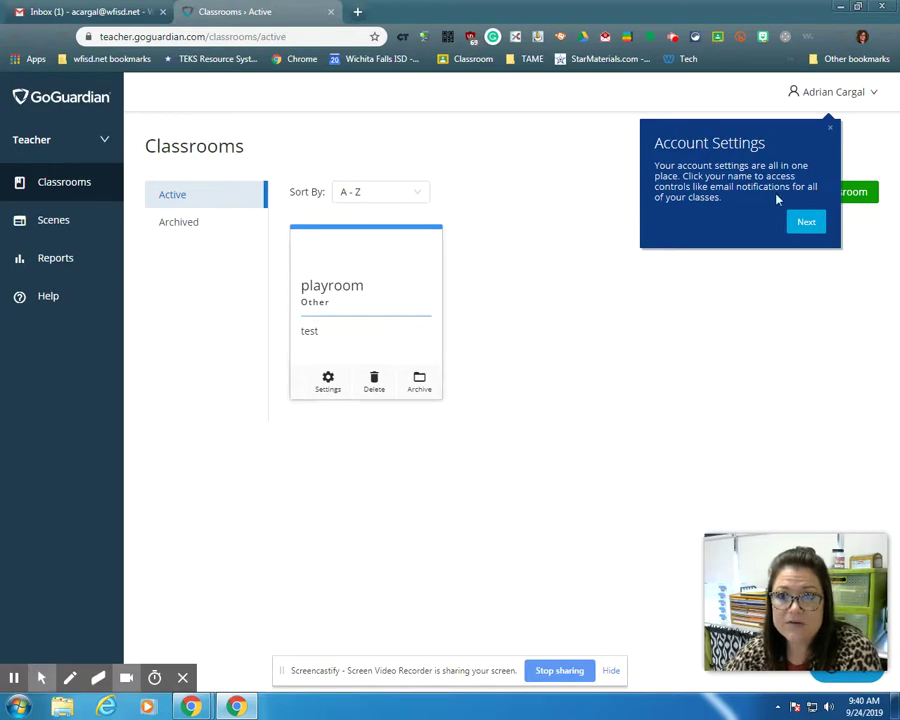
Dismiss the account settings tip and open the playroom classroom's Students roster.
left_click(830, 128)
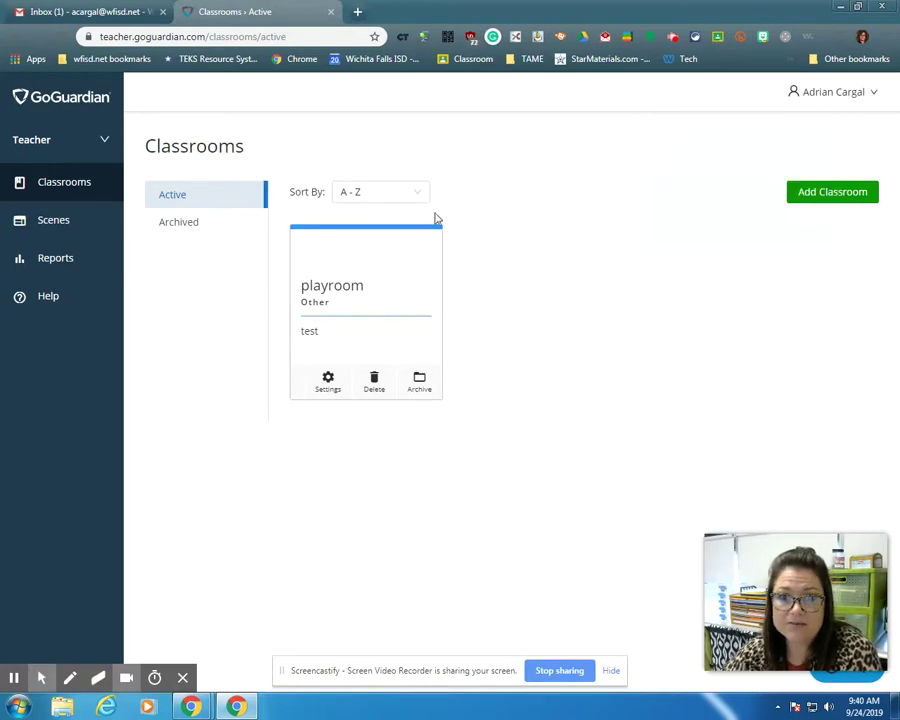
left_click(336, 287)
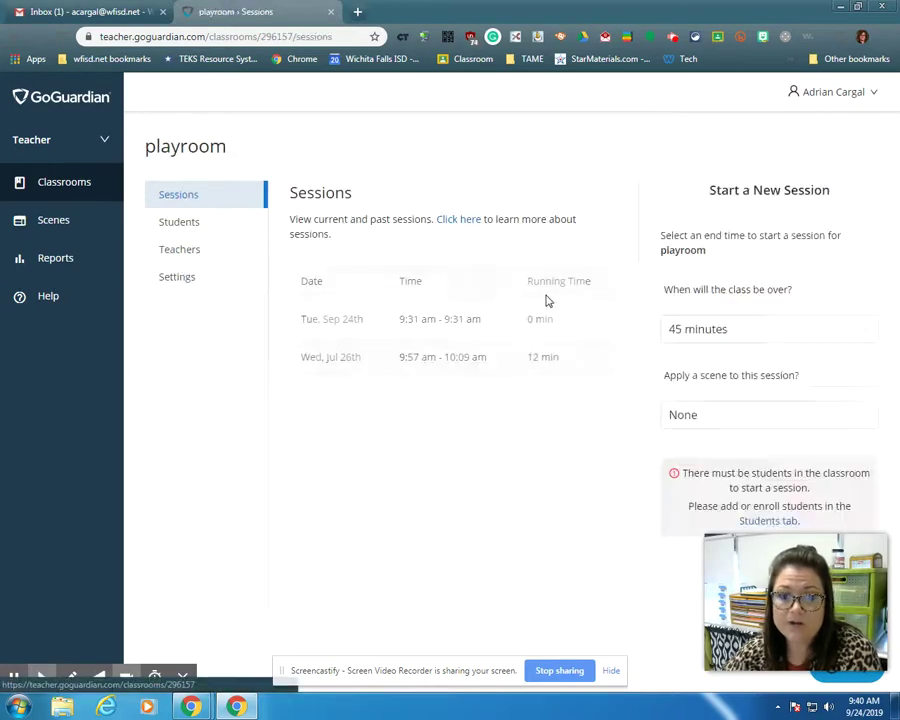
left_click(170, 223)
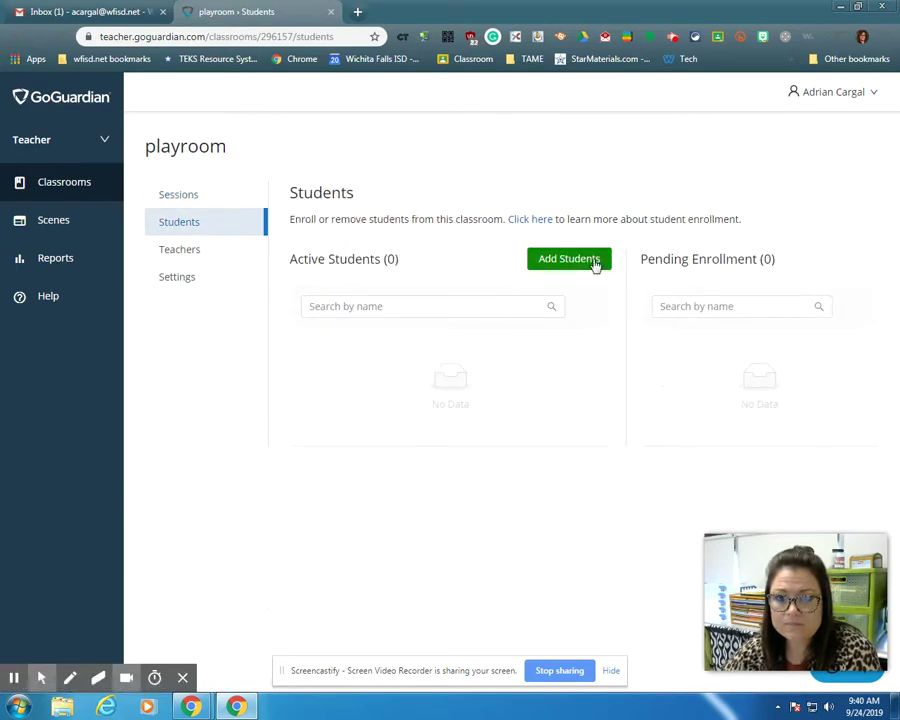
View playroom's enrollment code through Add Students > Use code, then close it.
left_click(594, 262)
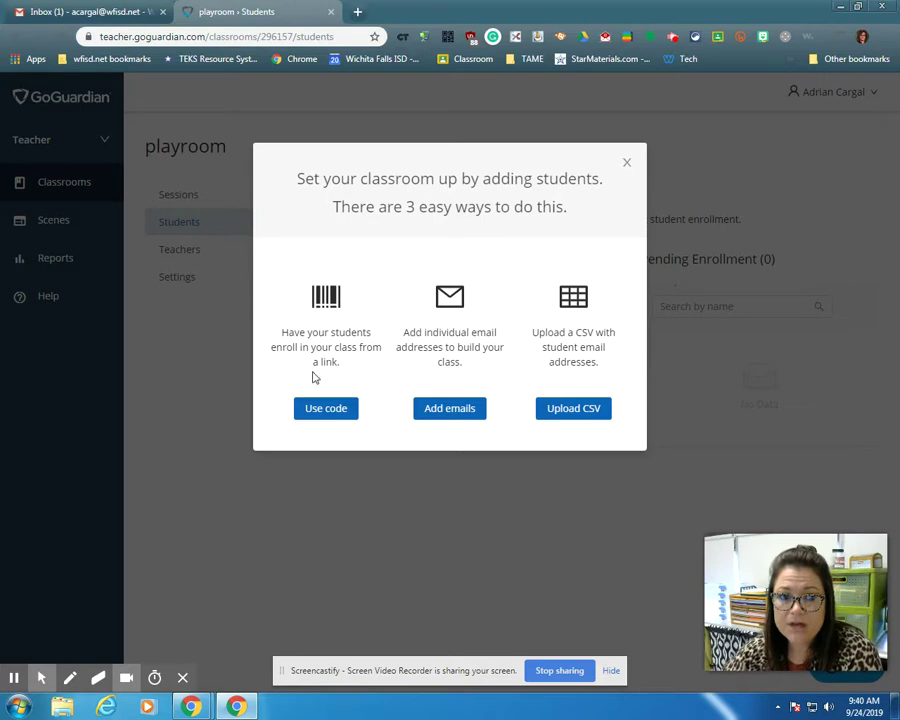
left_click(324, 414)
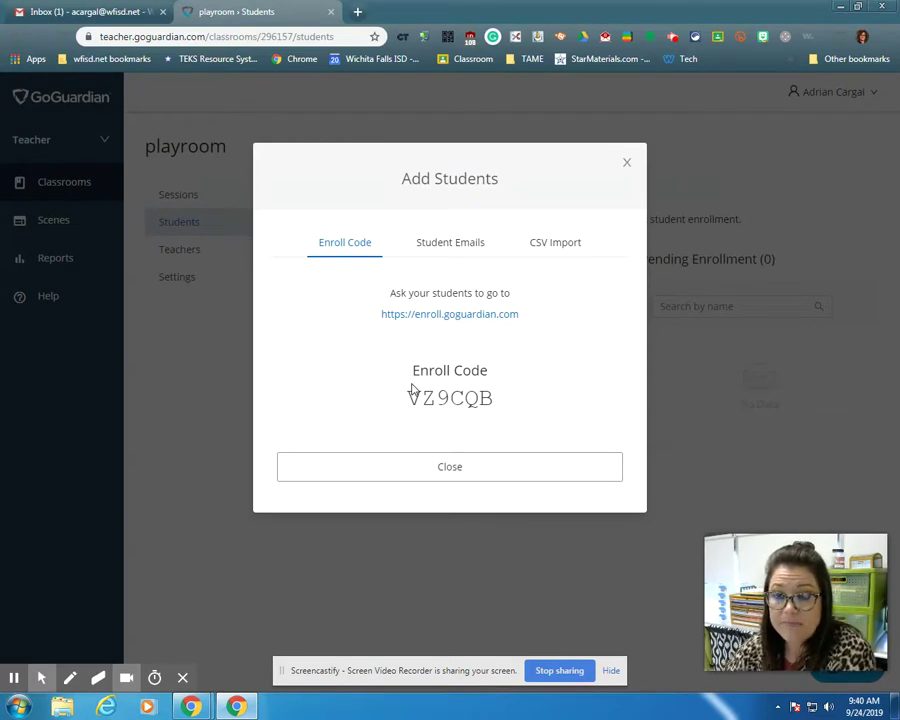
left_click(627, 165)
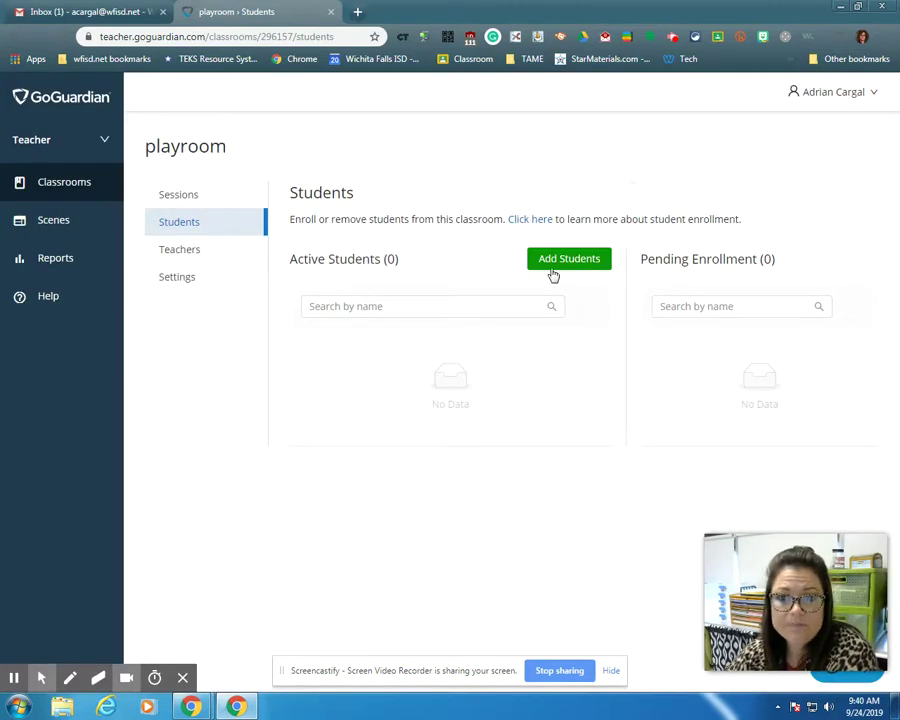
Enroll one student in playroom by entering their corrected school email address.
left_click(555, 263)
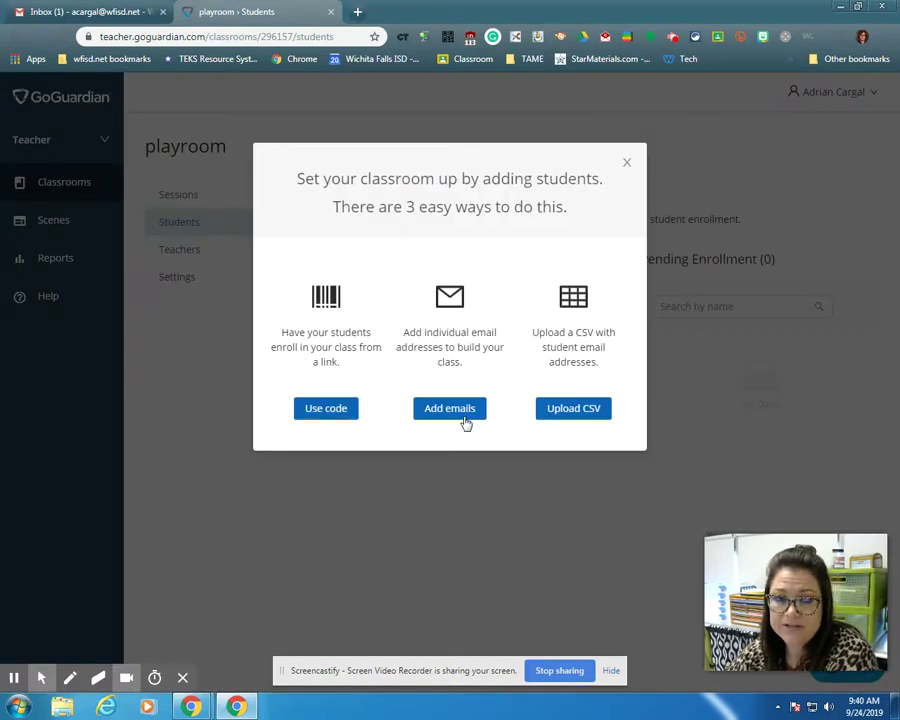
left_click(452, 411)
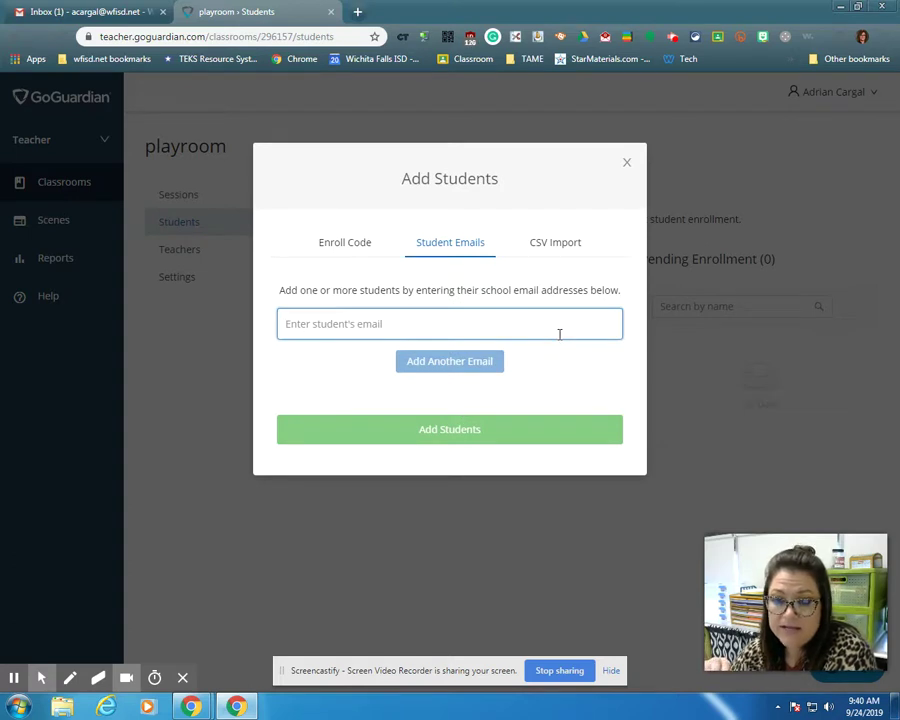
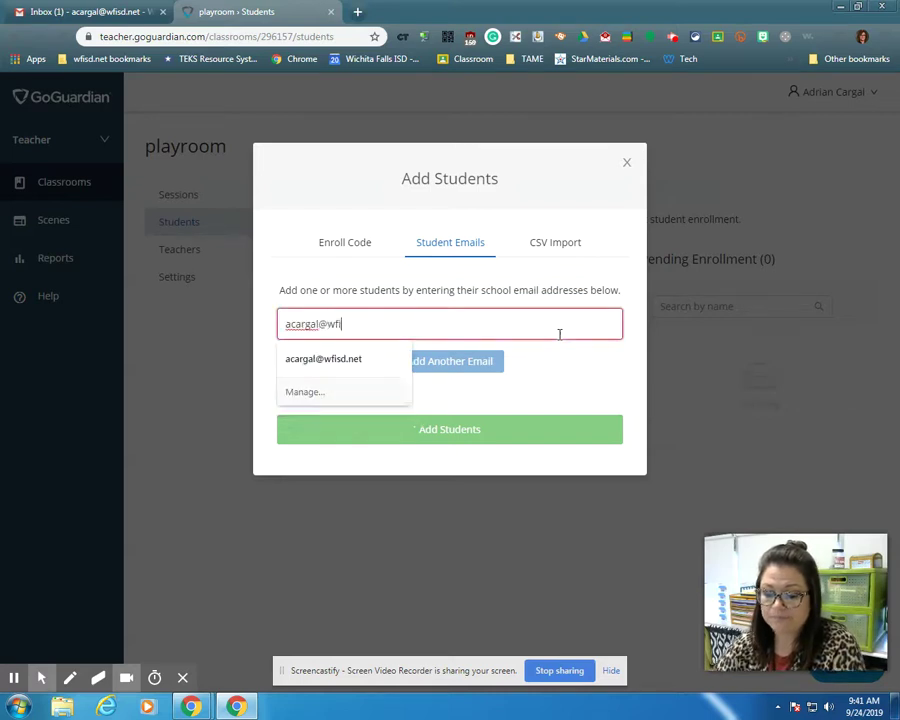
left_click(450, 427)
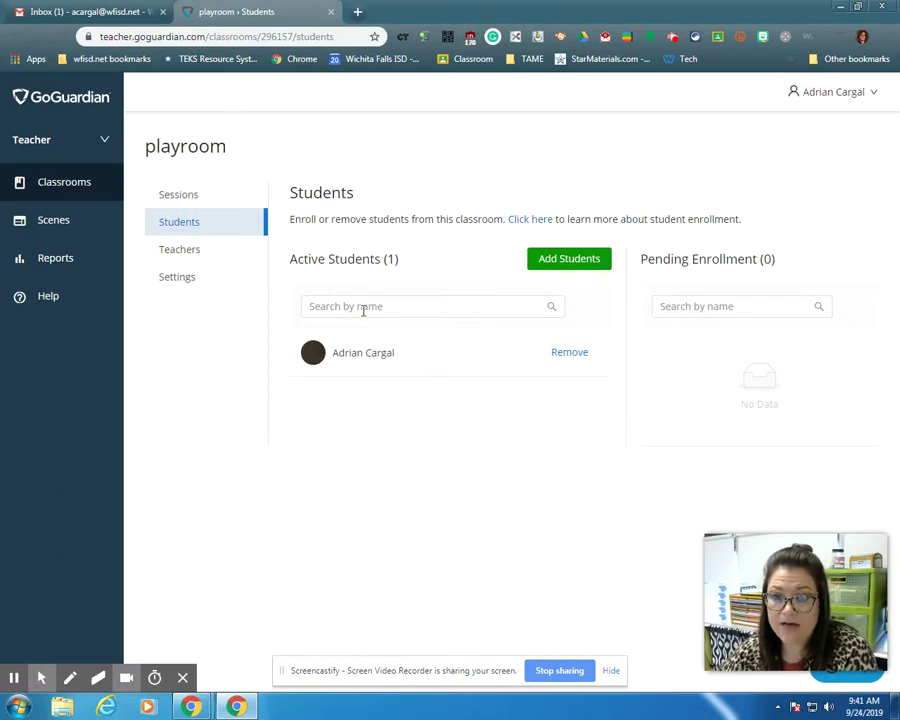
left_click(363, 310)
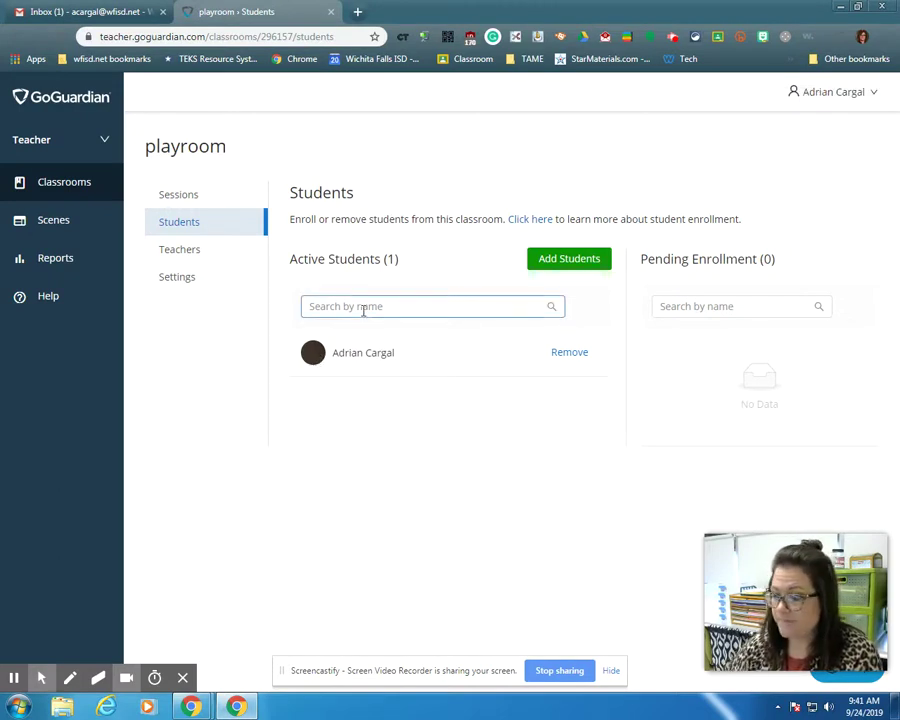
left_click(499, 451)
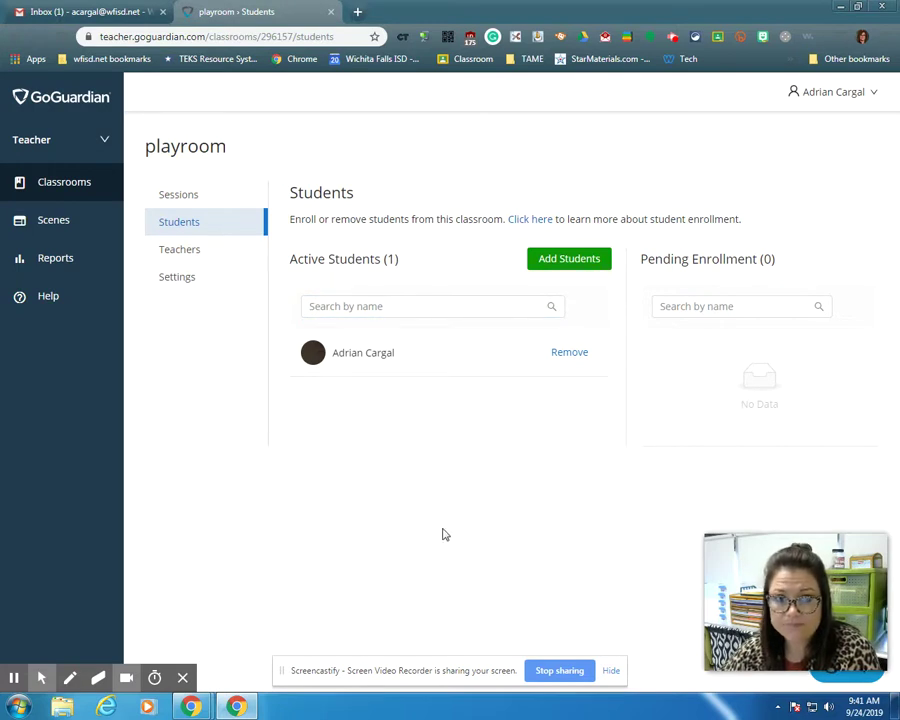
Return to the Classrooms list, check the account roles menu, and reopen playroom.
left_click(68, 184)
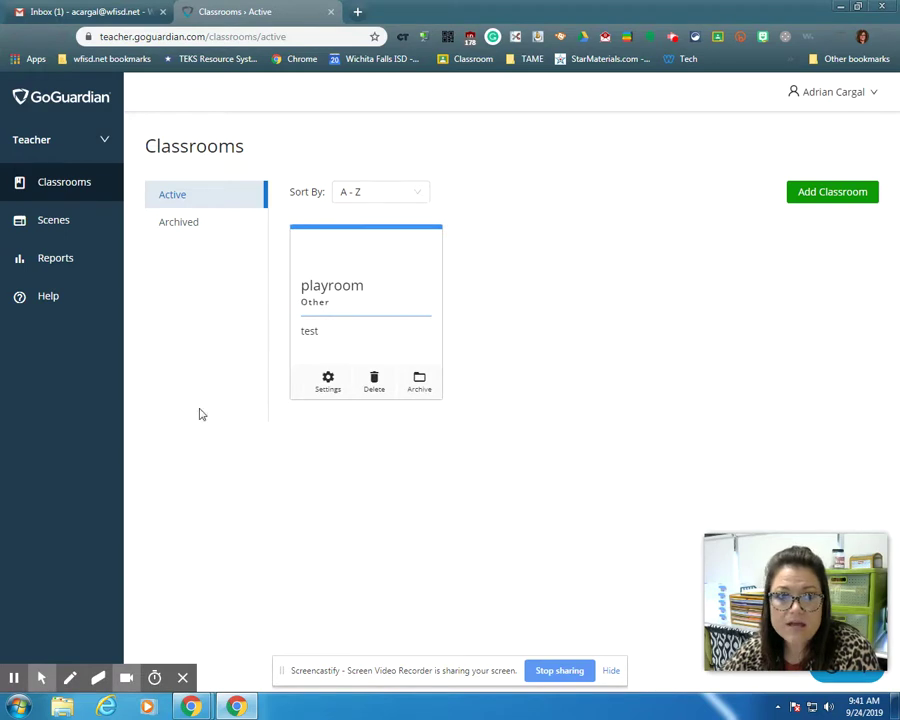
left_click(102, 140)
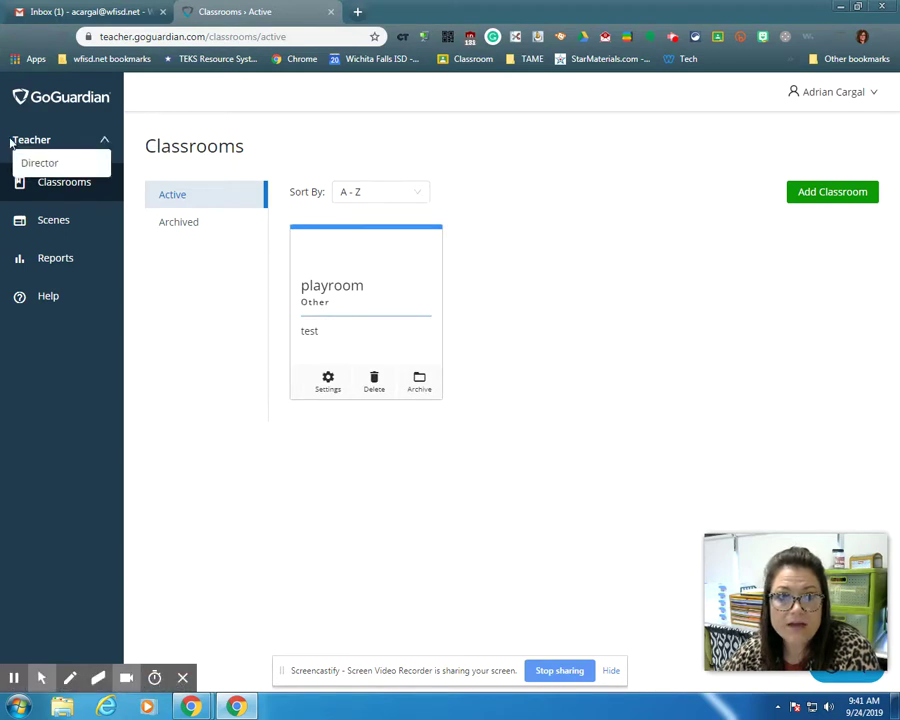
left_click(12, 143)
left_click(370, 275)
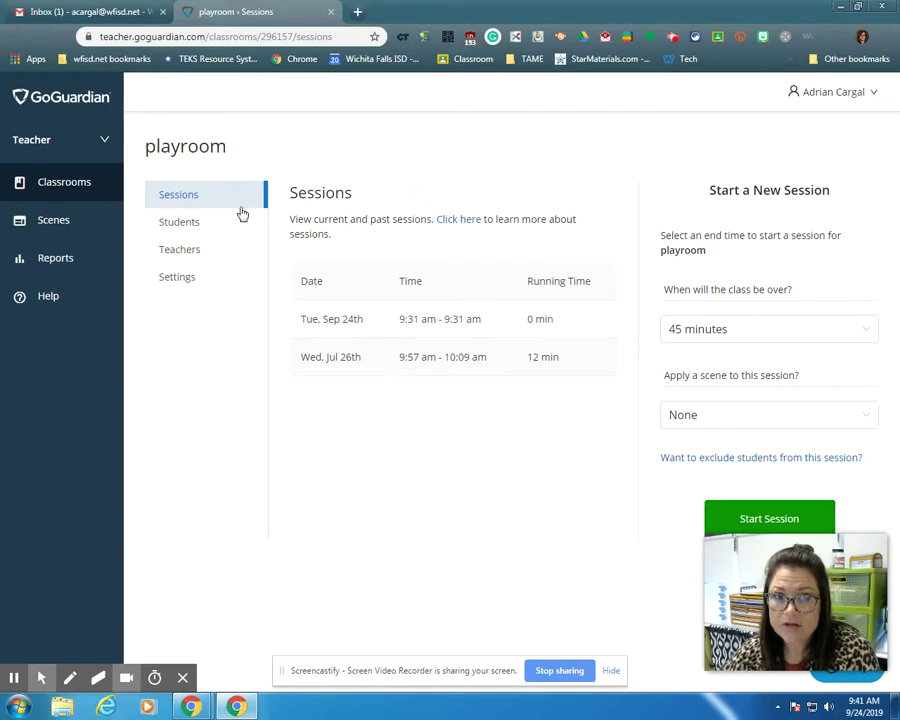
Review playroom's Info settings (name, subject, description), then view its Scheduling settings.
left_click(175, 278)
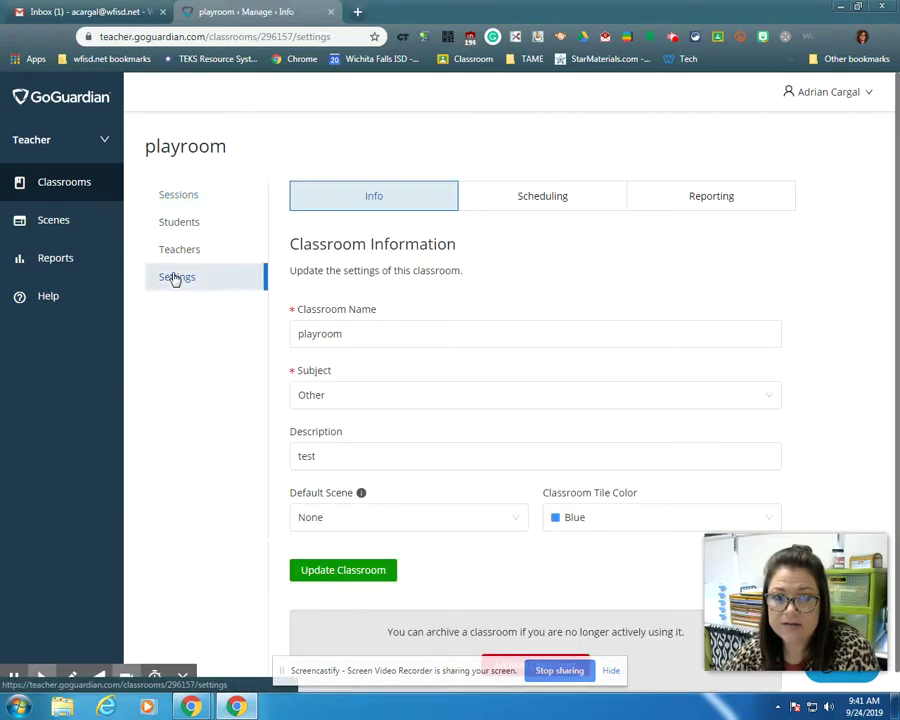
left_click(380, 337)
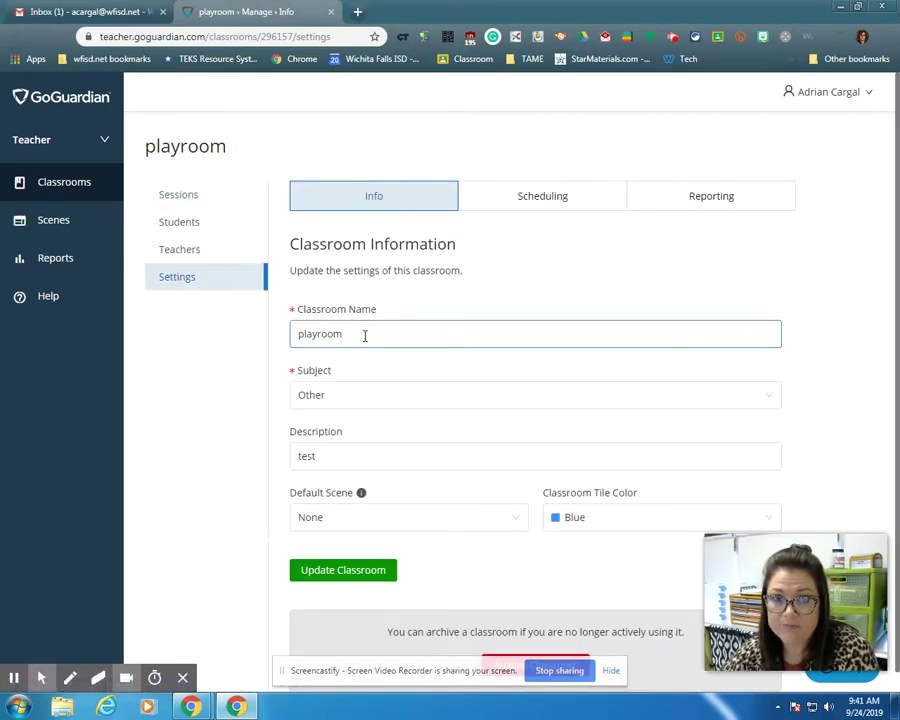
key("Tab")
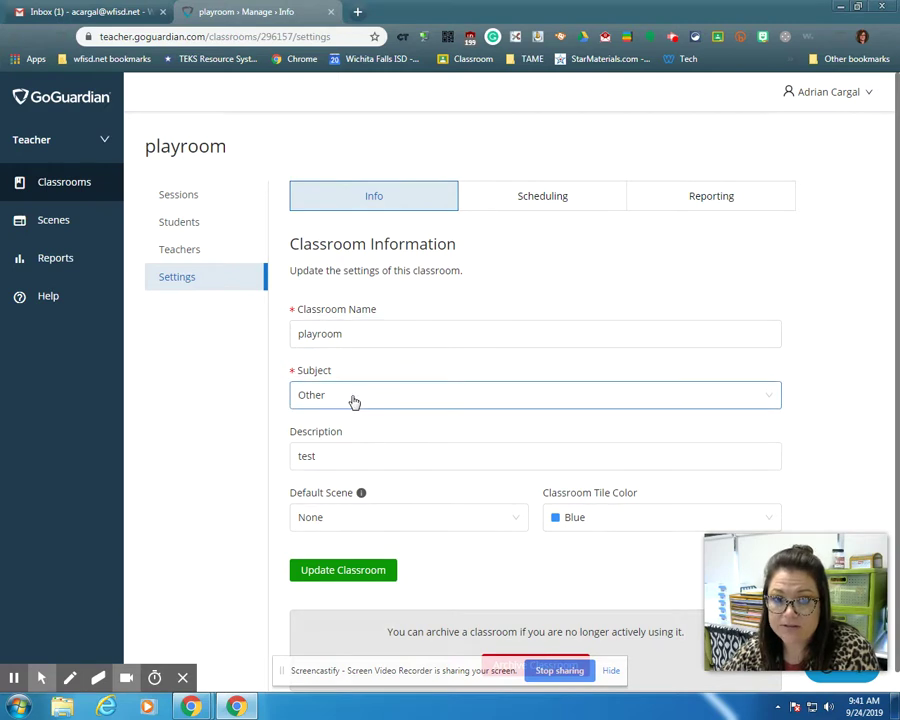
left_click(356, 458)
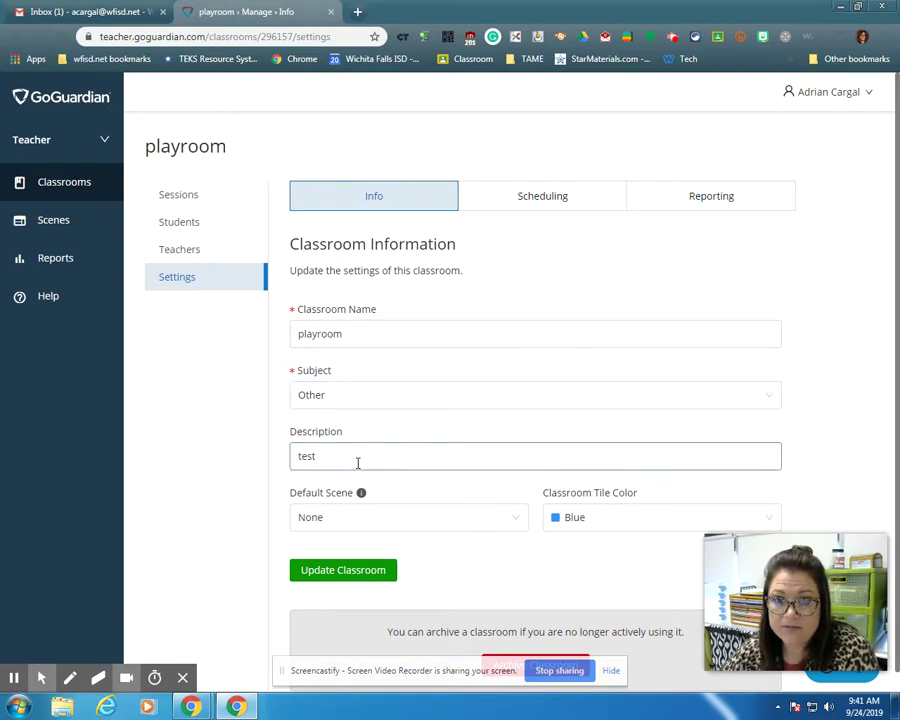
left_click(560, 200)
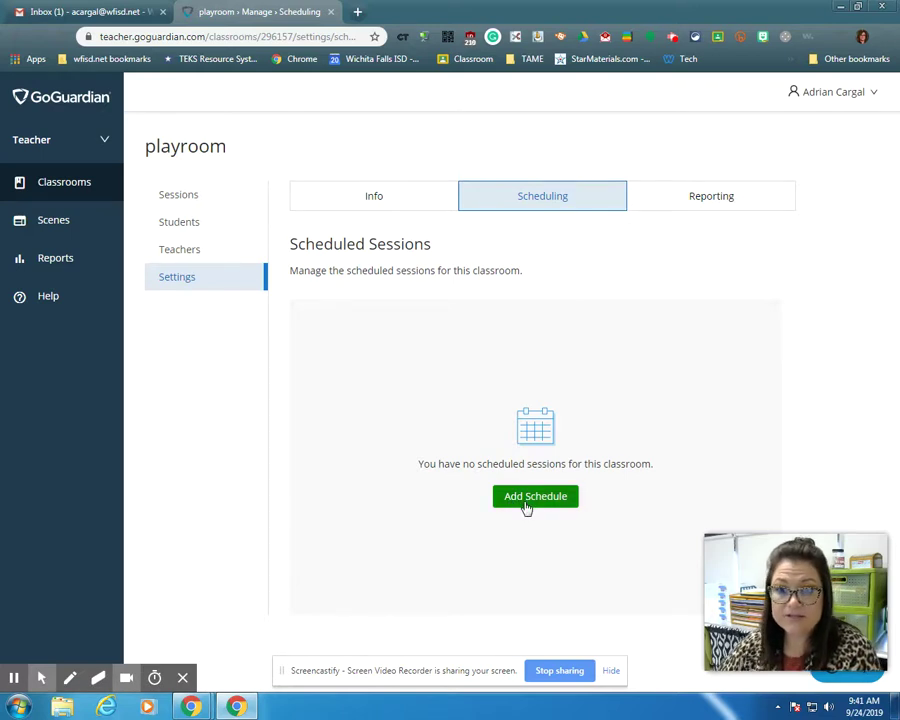
Add a recurring scheduled session with an end time of 03:30 pm.
left_click(527, 501)
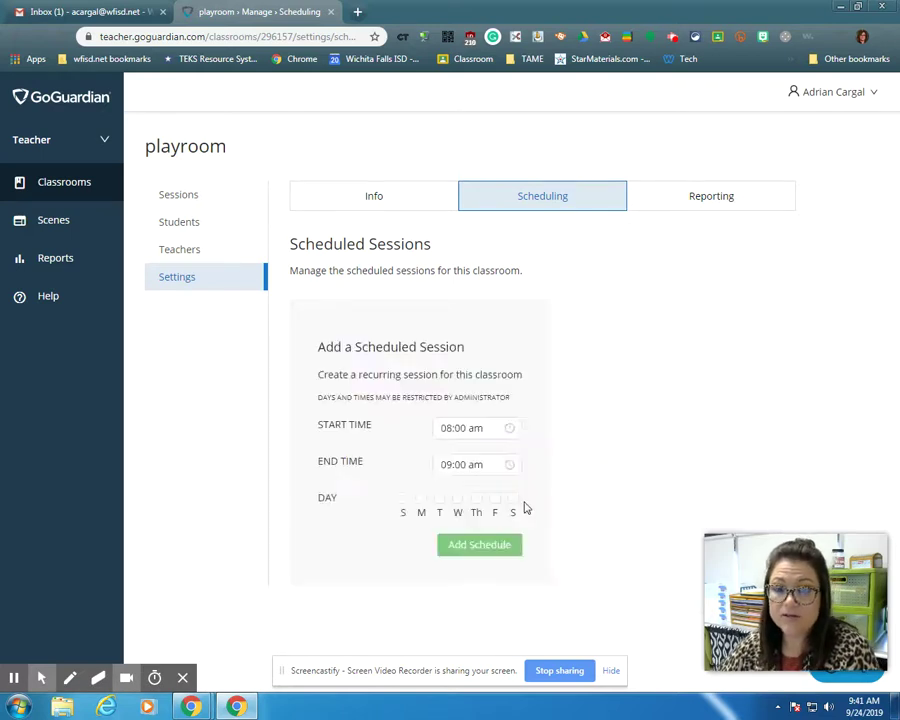
left_click(455, 466)
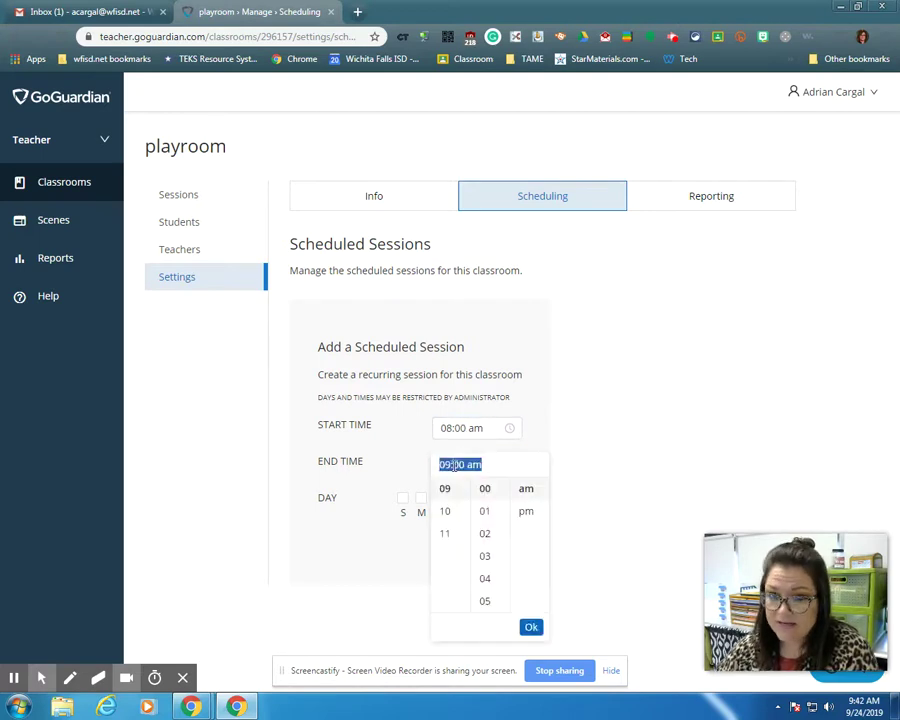
type("3")
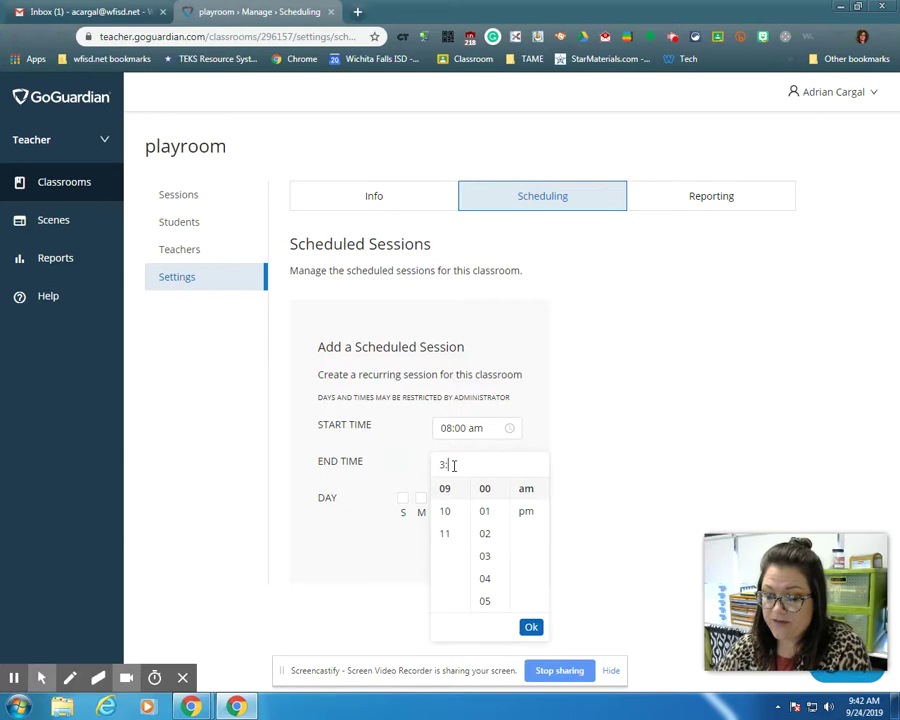
type(":30")
left_click(527, 512)
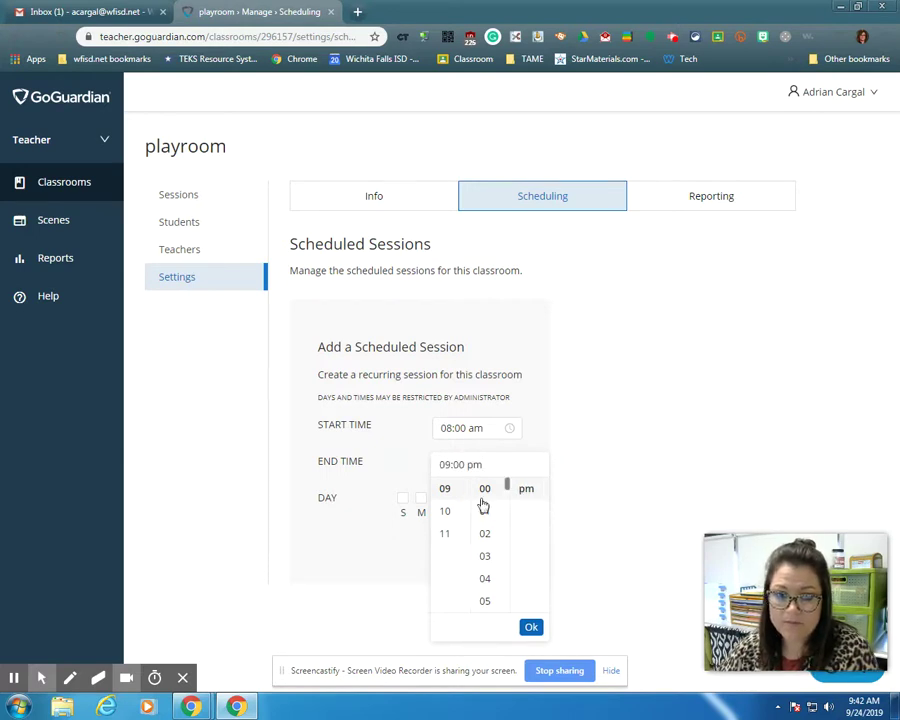
scroll(444, 509, "up", 3)
left_click(447, 558)
scroll(490, 545, "down", 8)
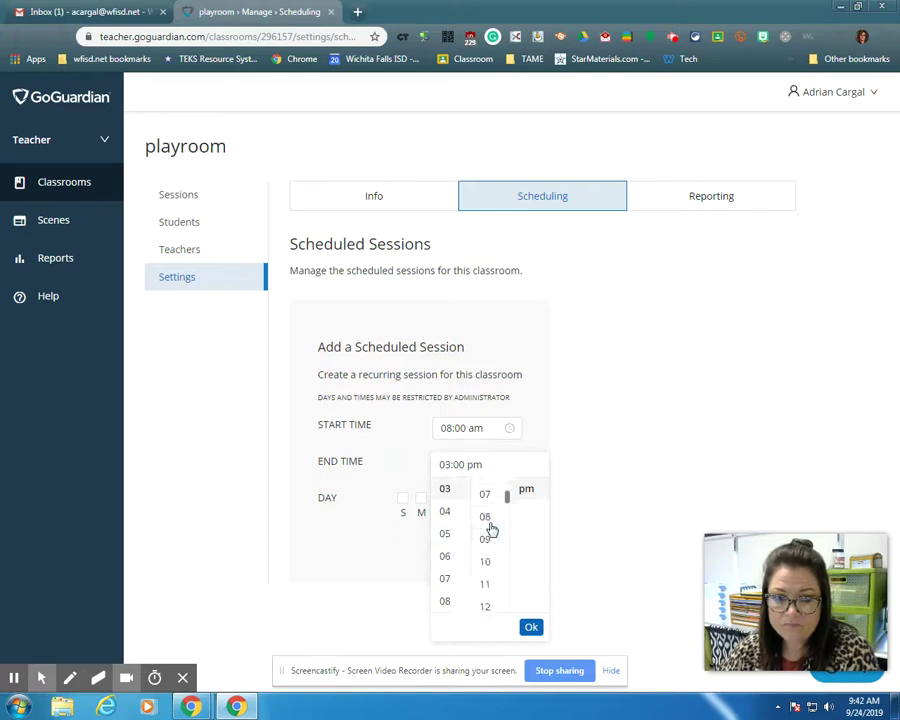
scroll(495, 520, "up", 1)
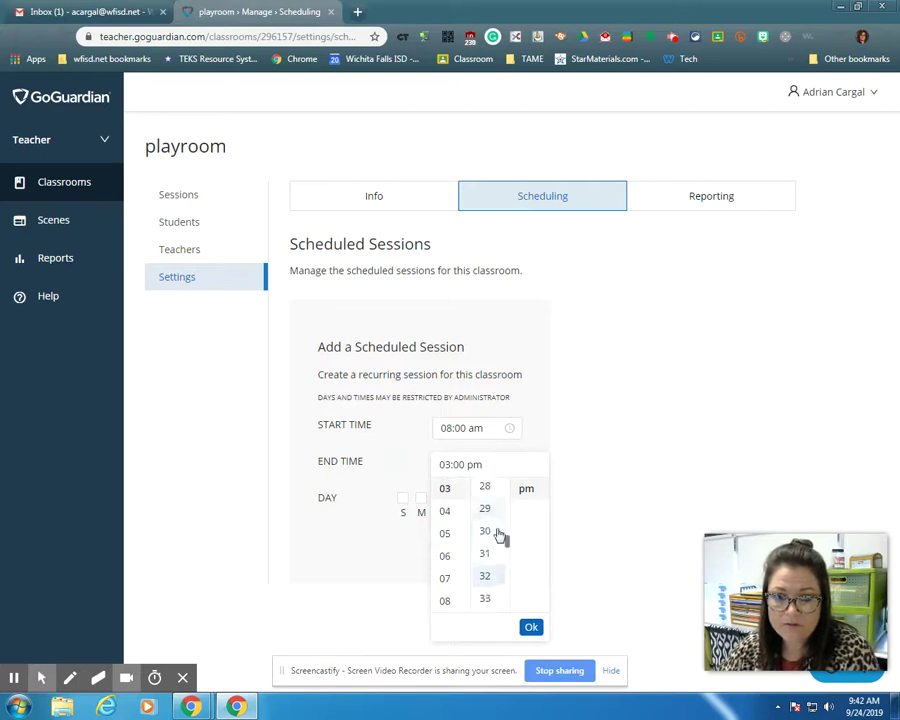
left_click(486, 532)
left_click(531, 626)
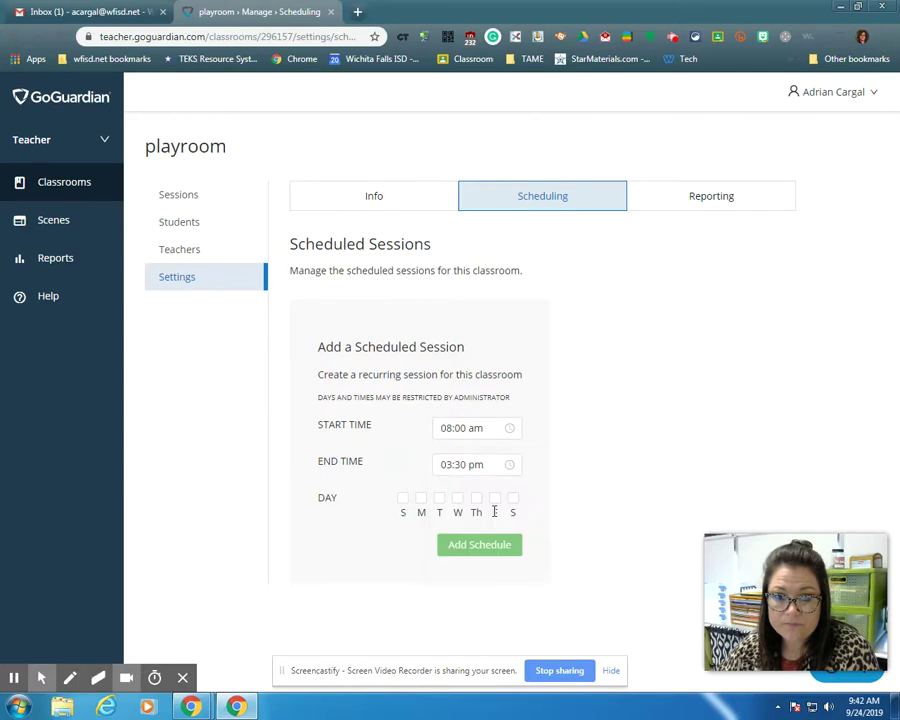
Run the session Monday through Friday and view the Reporting preferences.
left_click(421, 498)
left_click(439, 498)
left_click(457, 498)
left_click(476, 498)
left_click(496, 501)
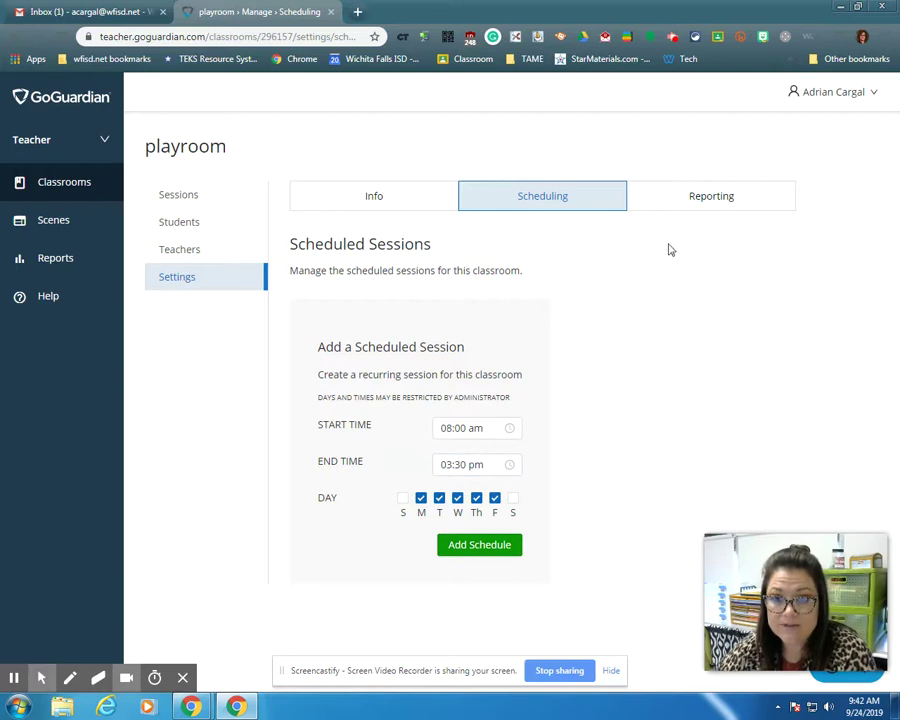
left_click(693, 199)
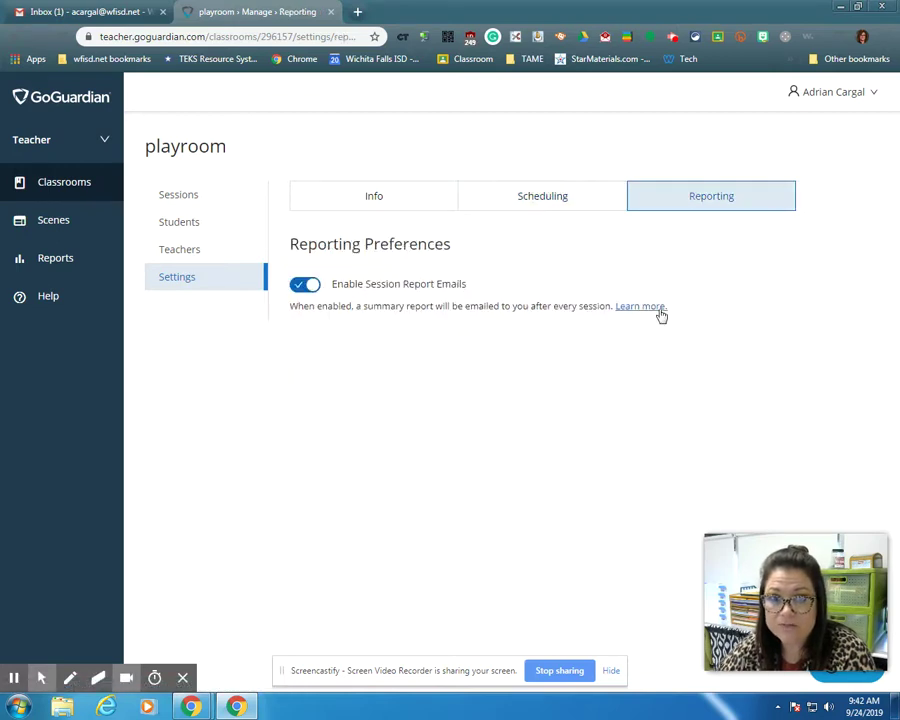
Check playroom's Info settings, open its Sessions page, then view the Students roster.
left_click(390, 201)
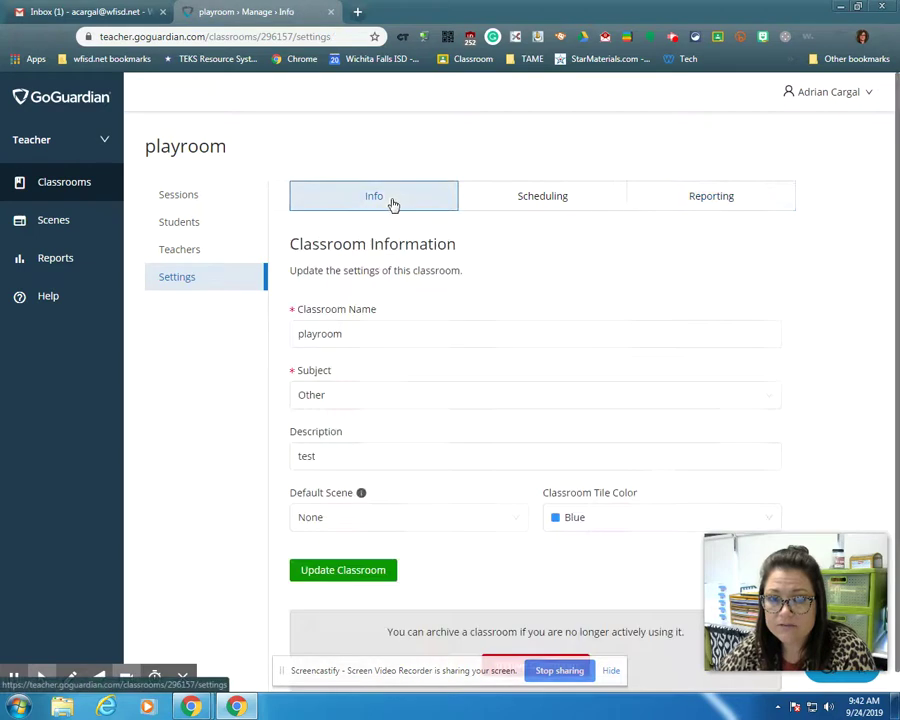
left_click(205, 199)
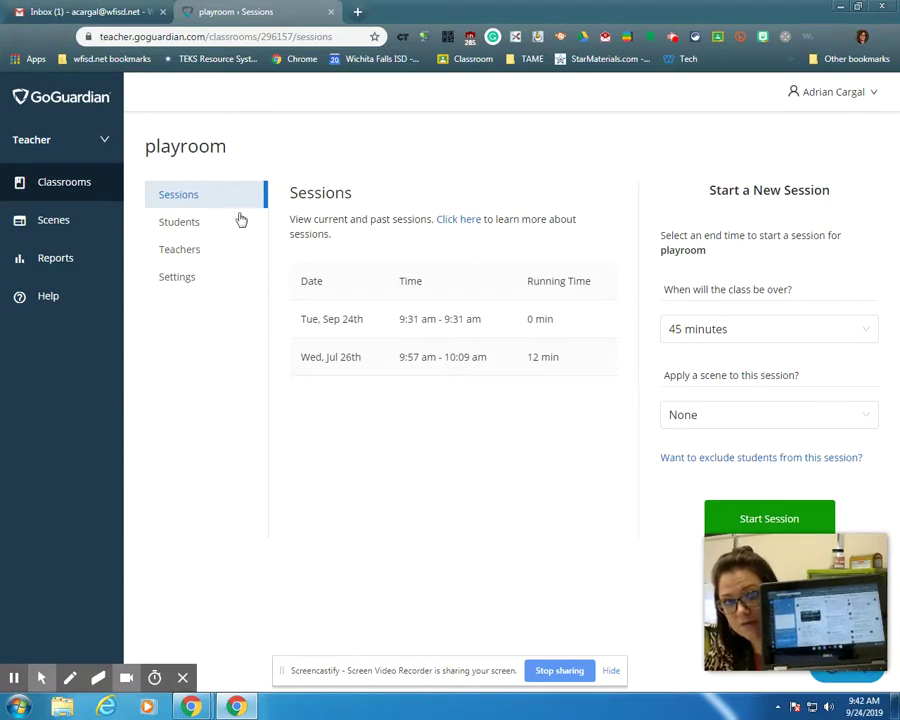
left_click(170, 223)
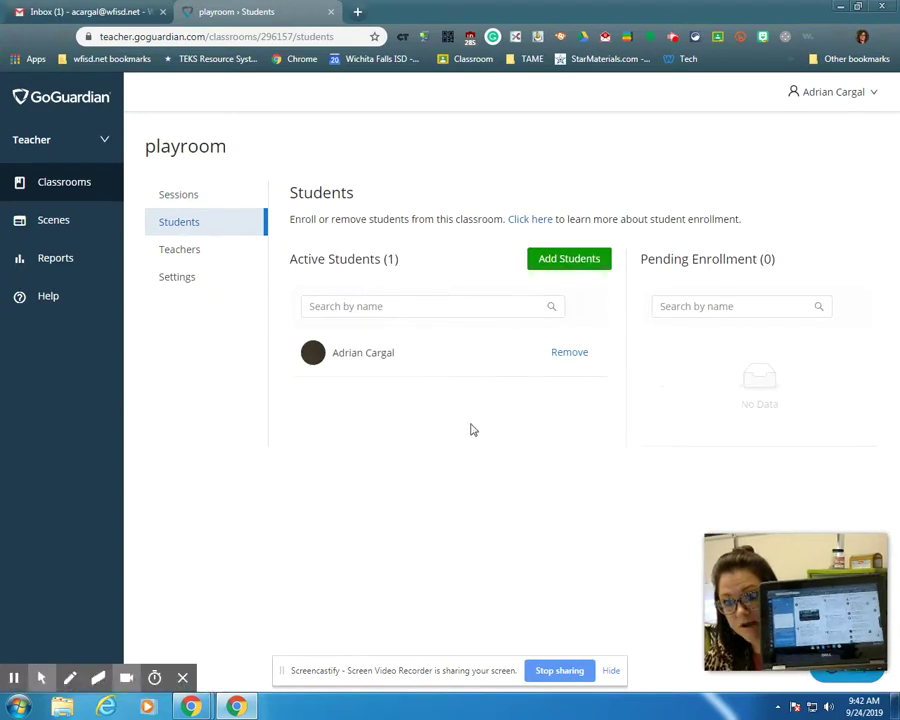
Return to Sessions and start a 45-minute playroom session.
left_click(197, 196)
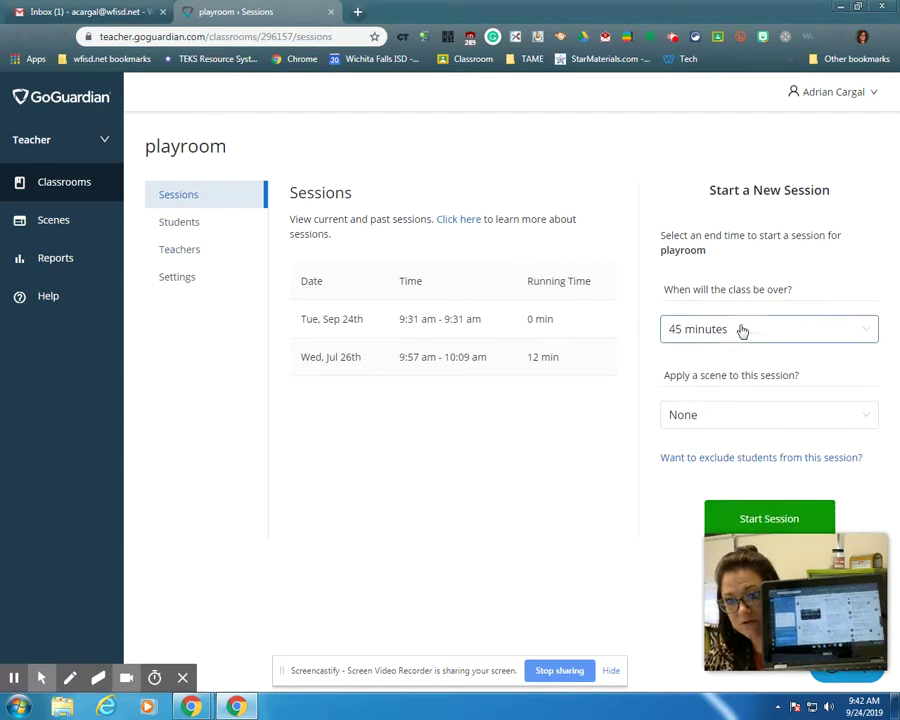
left_click(778, 519)
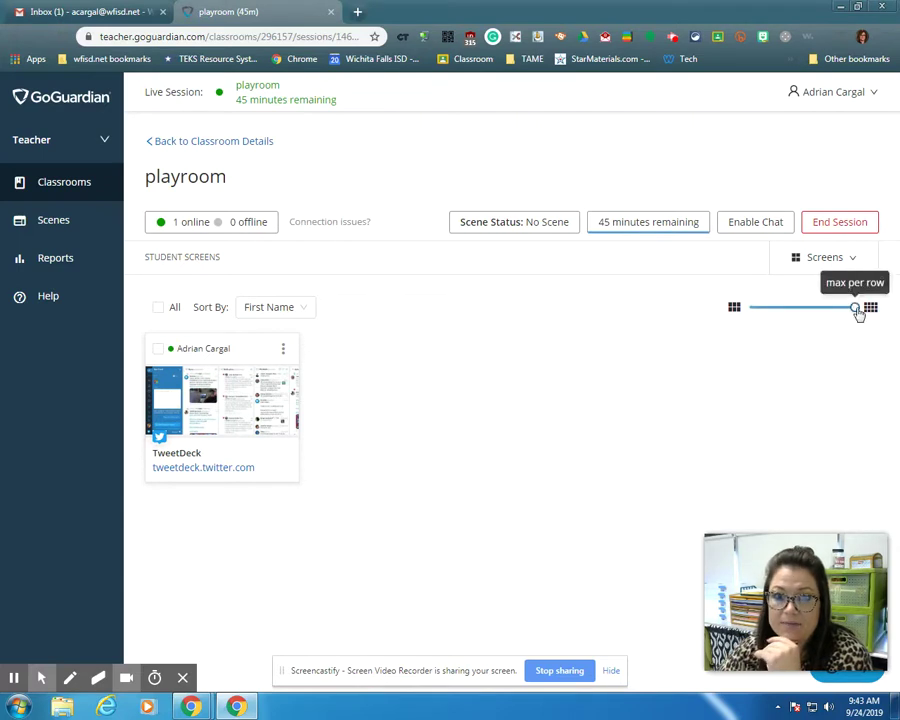
Show student screens at 4 per row and select the one online student.
left_click_drag(860, 313, 763, 317)
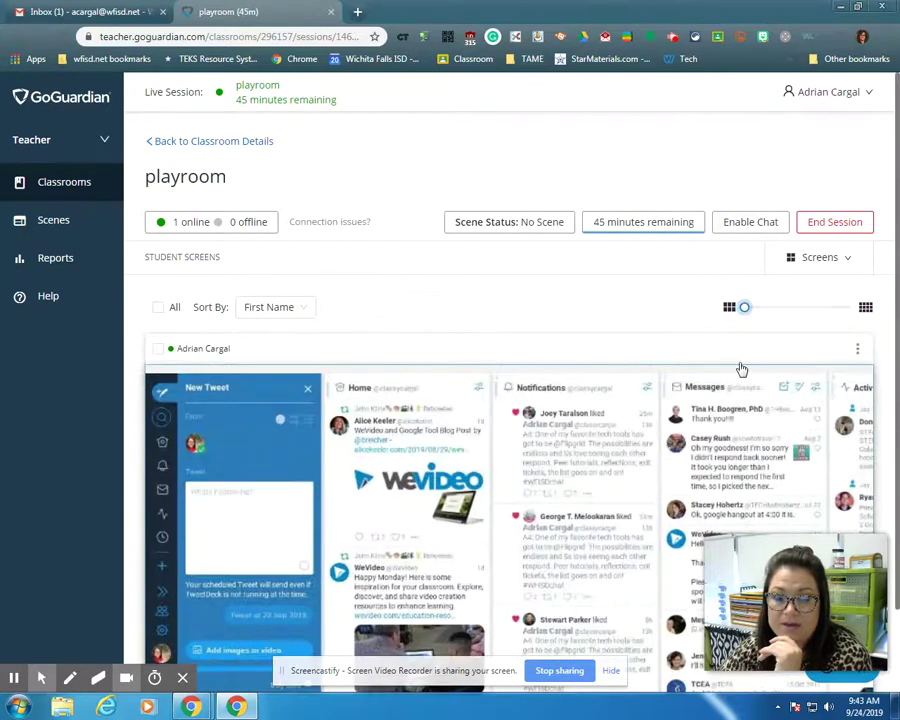
left_click(795, 309)
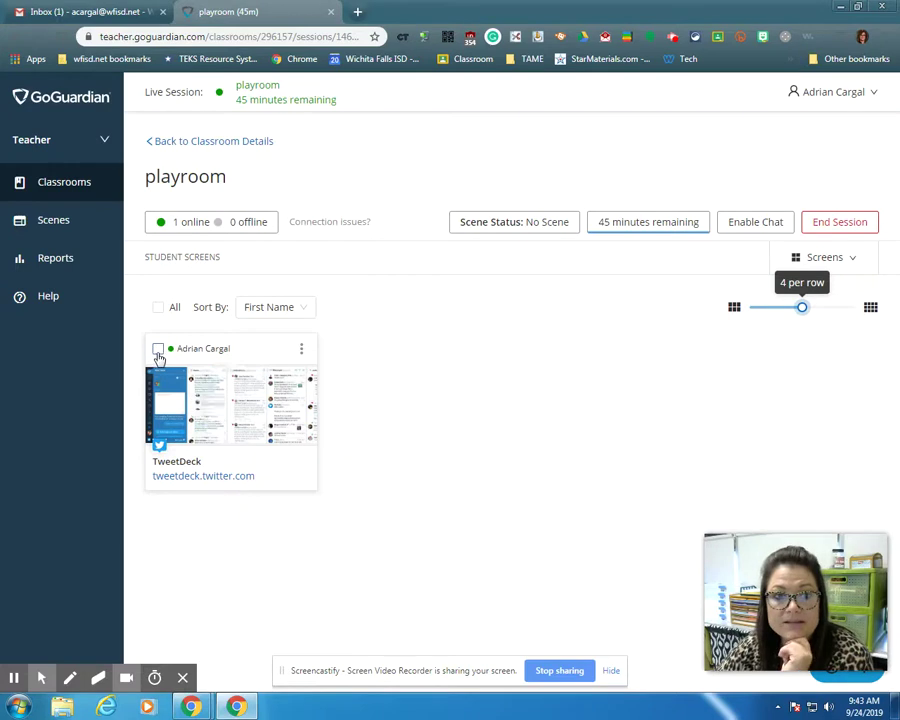
left_click(158, 348)
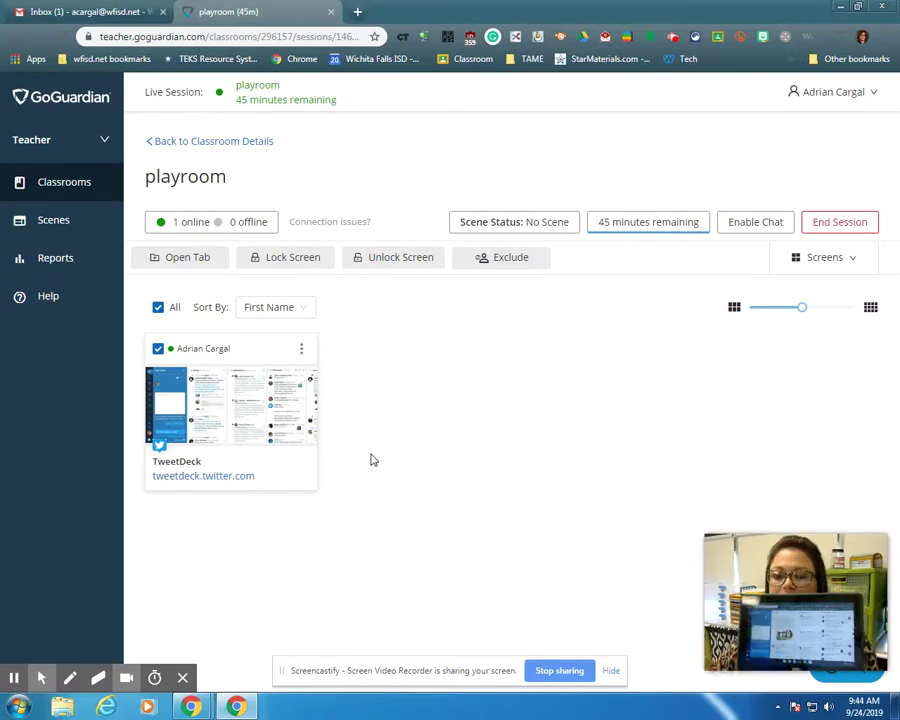
Lock the selected student's device with the message "You aren't where you need to be.".
left_click(285, 261)
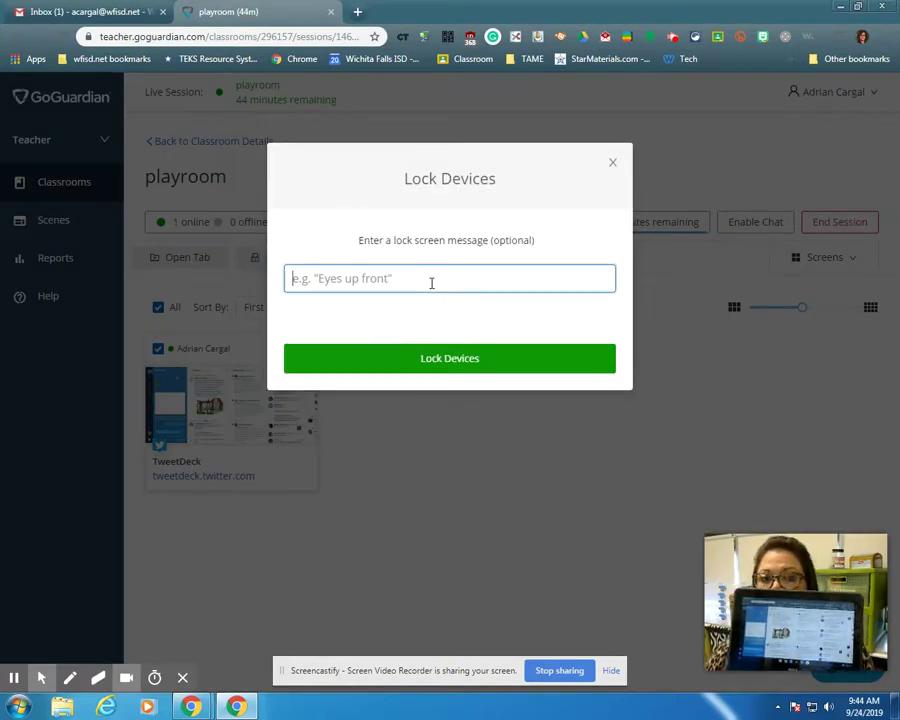
type("You ")
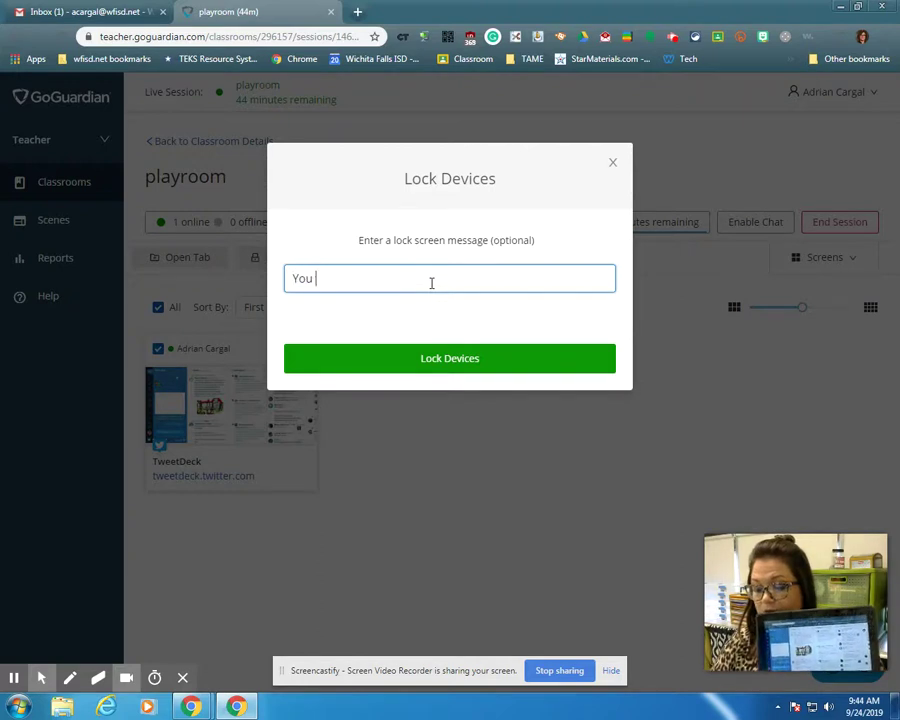
type("aren't")
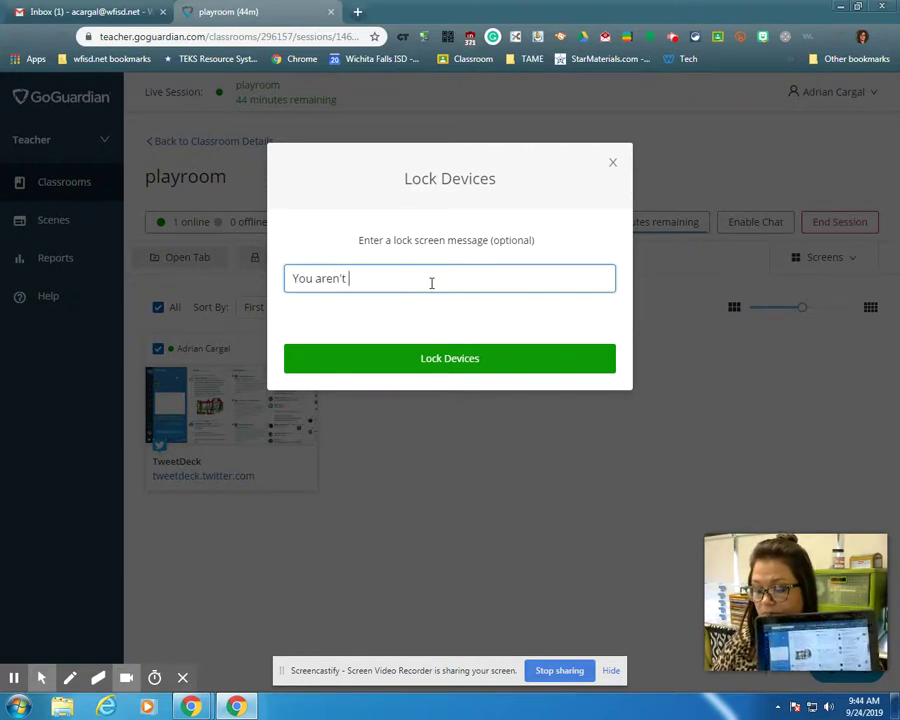
type(" where you need to be.")
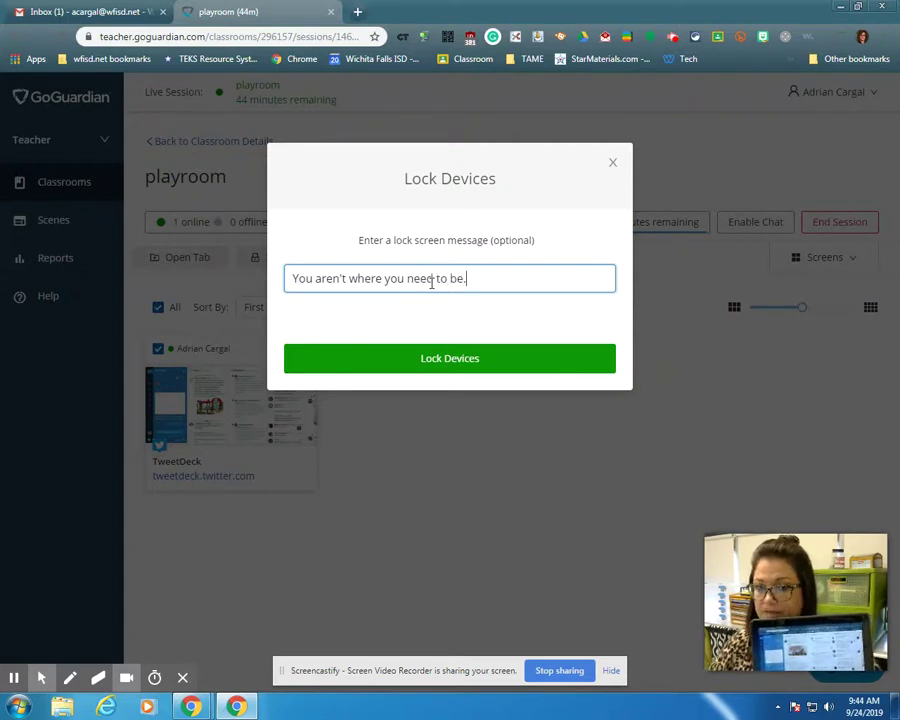
left_click(446, 368)
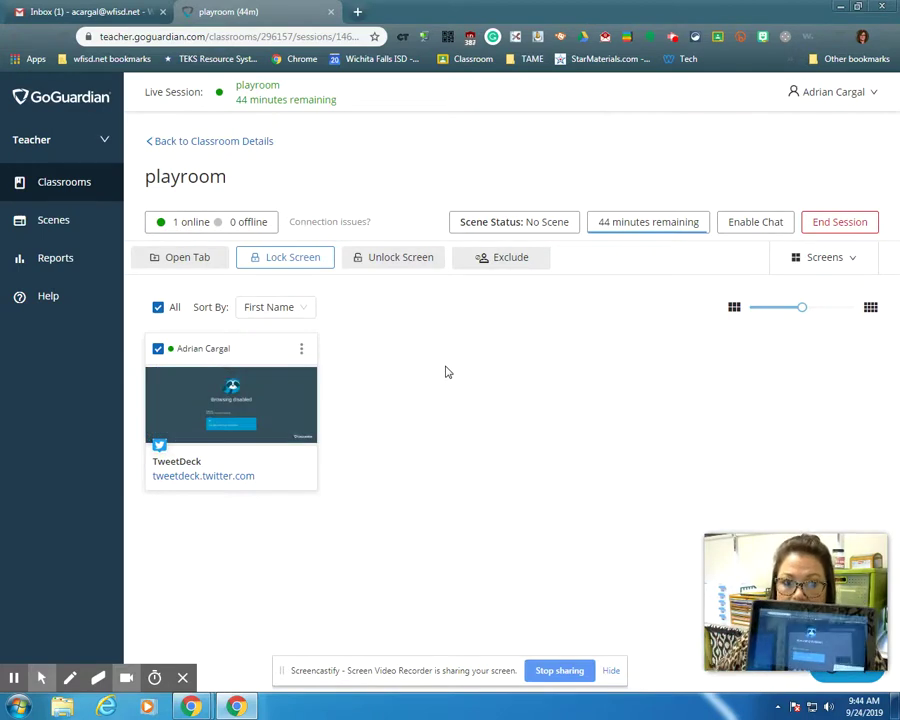
Enlarge the locked student's screen, take a screenshot, dismiss the tip, and close the view.
left_click(271, 388)
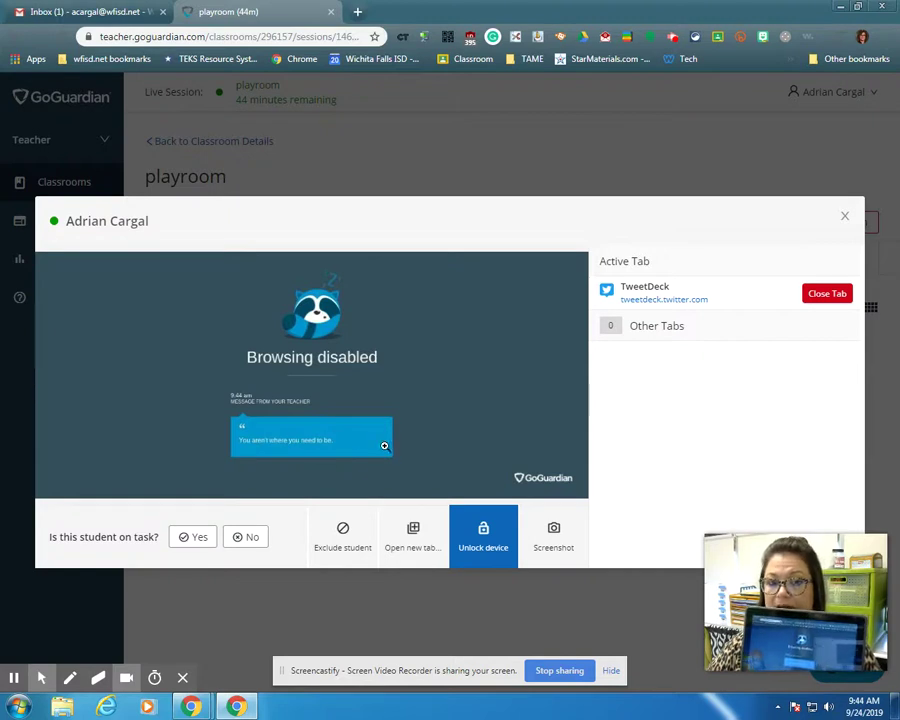
left_click(554, 529)
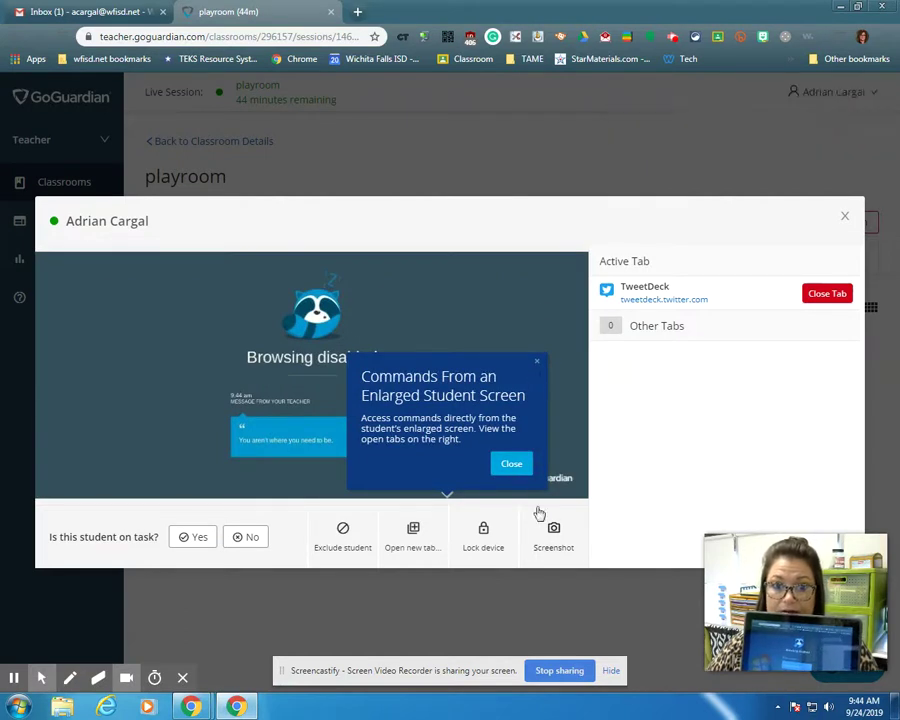
left_click(483, 535)
left_click(510, 463)
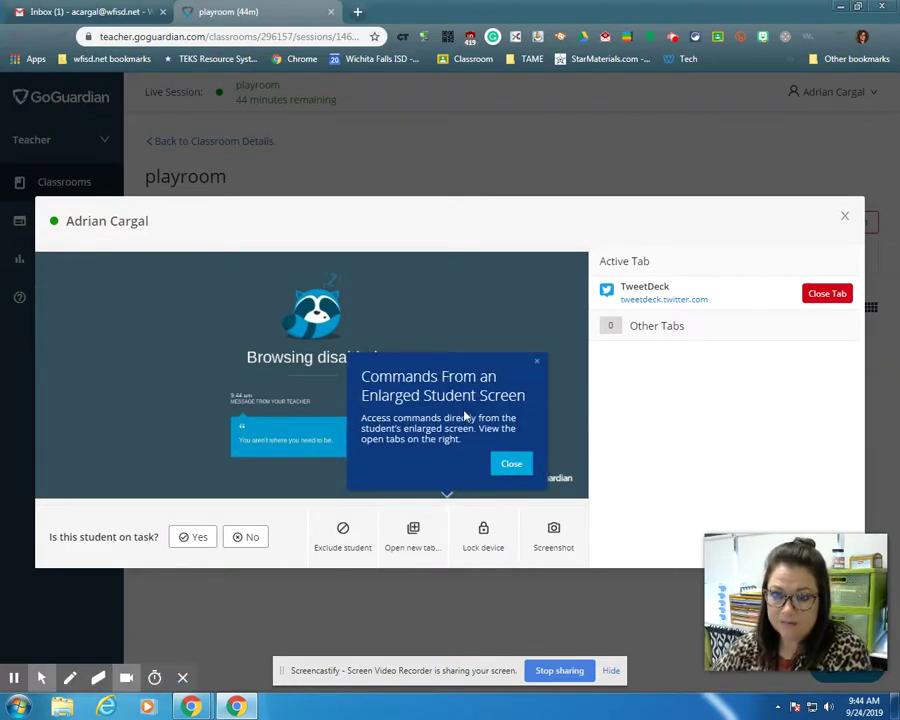
left_click(844, 217)
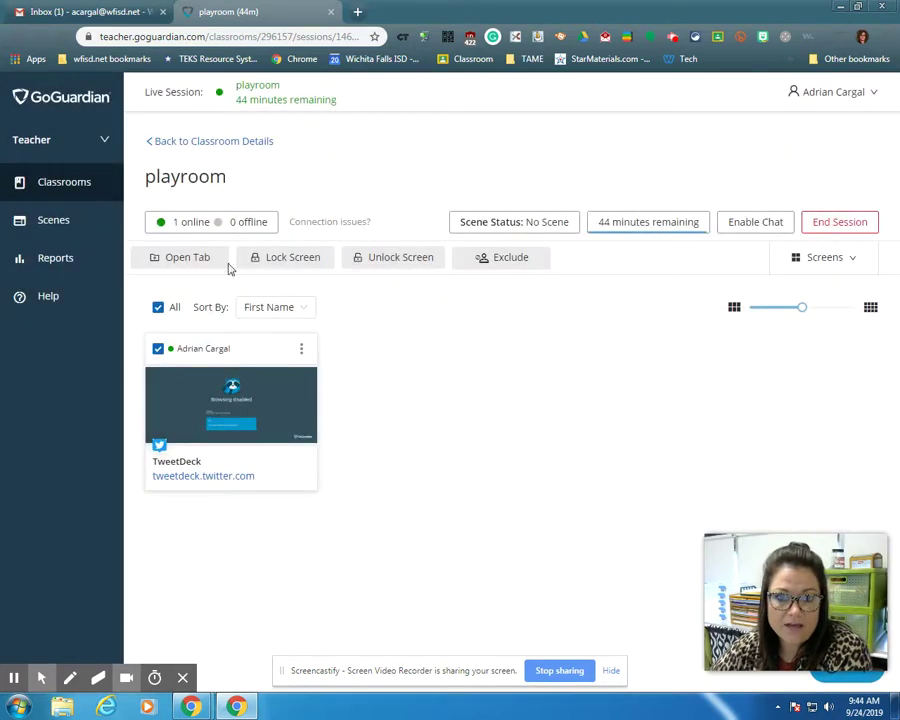
left_click(388, 260)
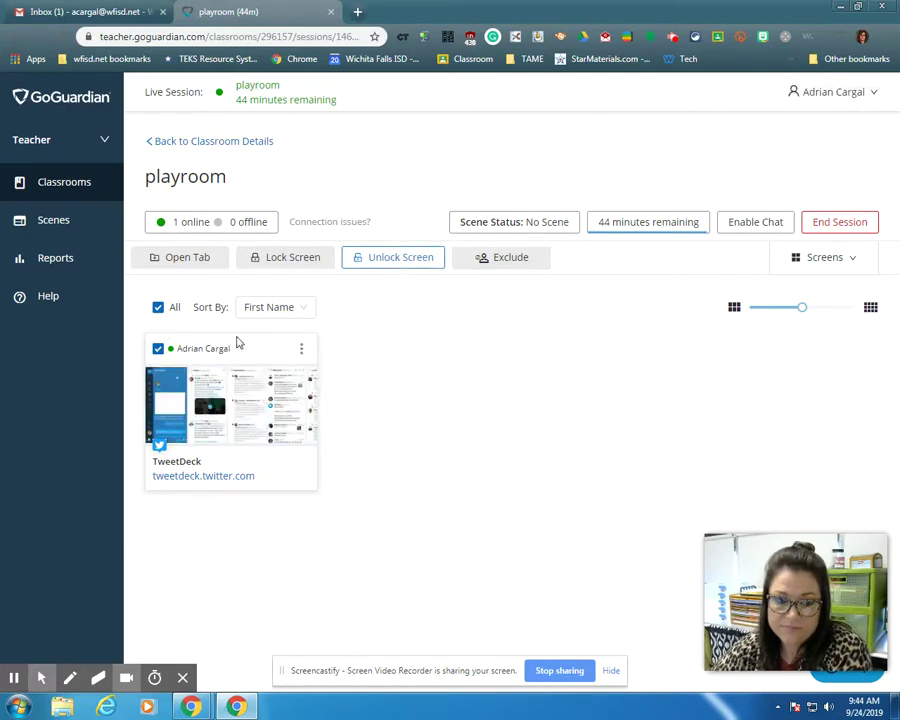
left_click(158, 307)
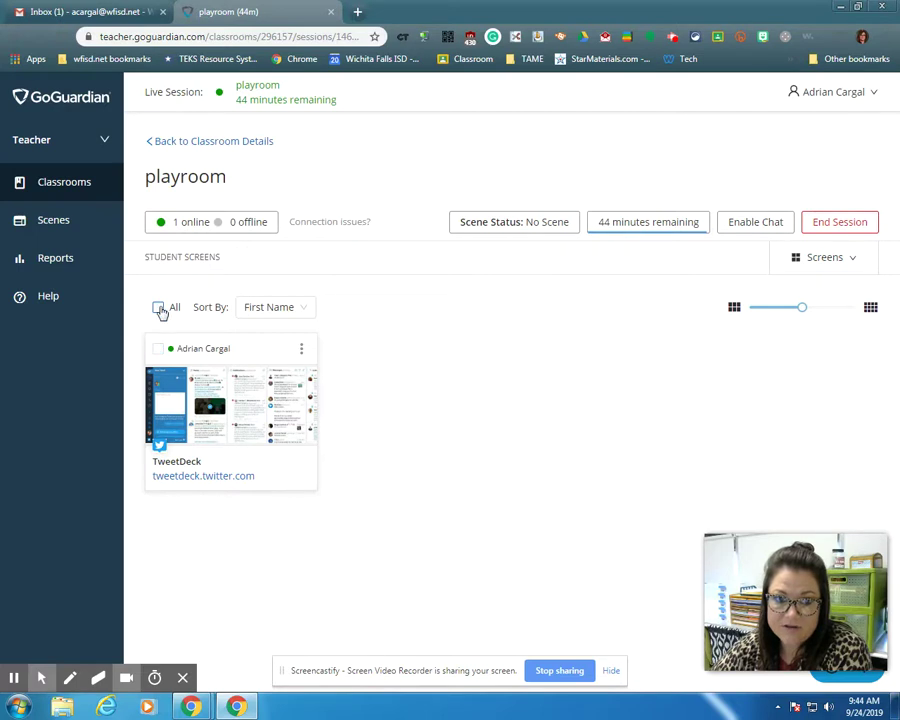
left_click(158, 307)
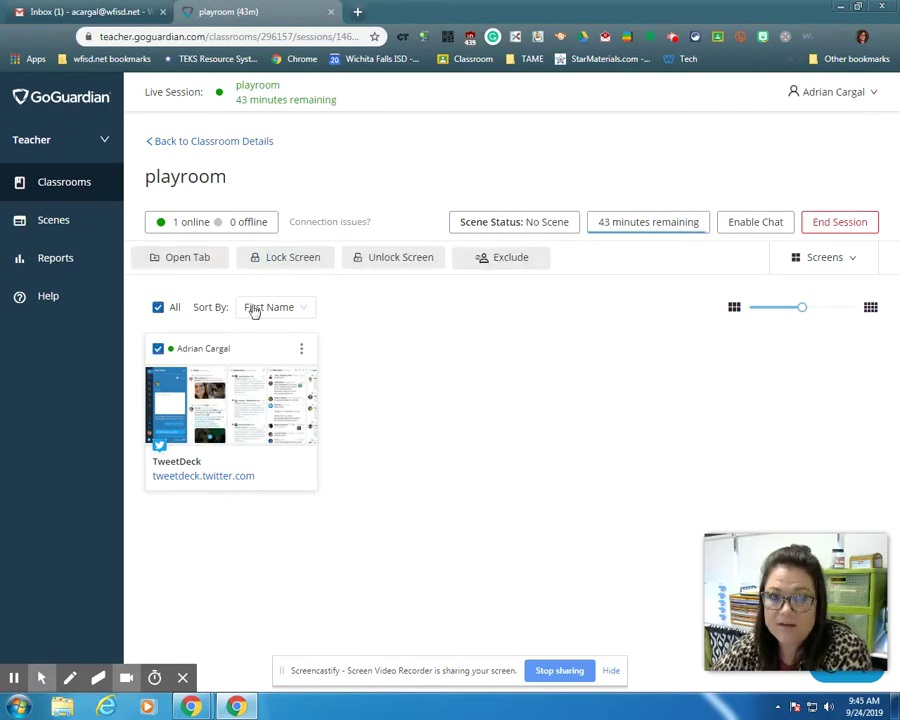
left_click(158, 307)
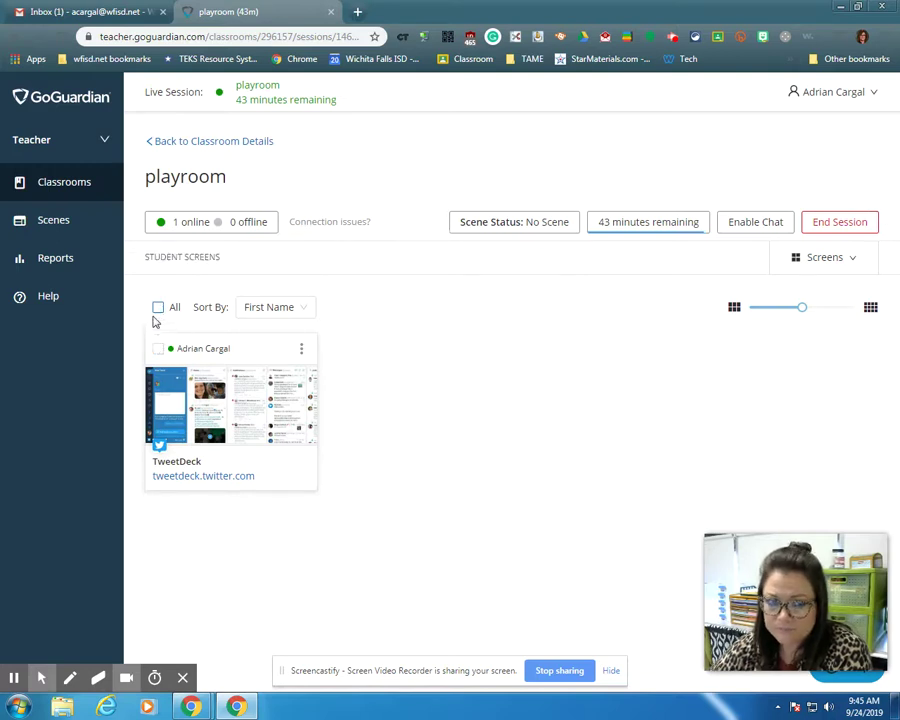
left_click(158, 308)
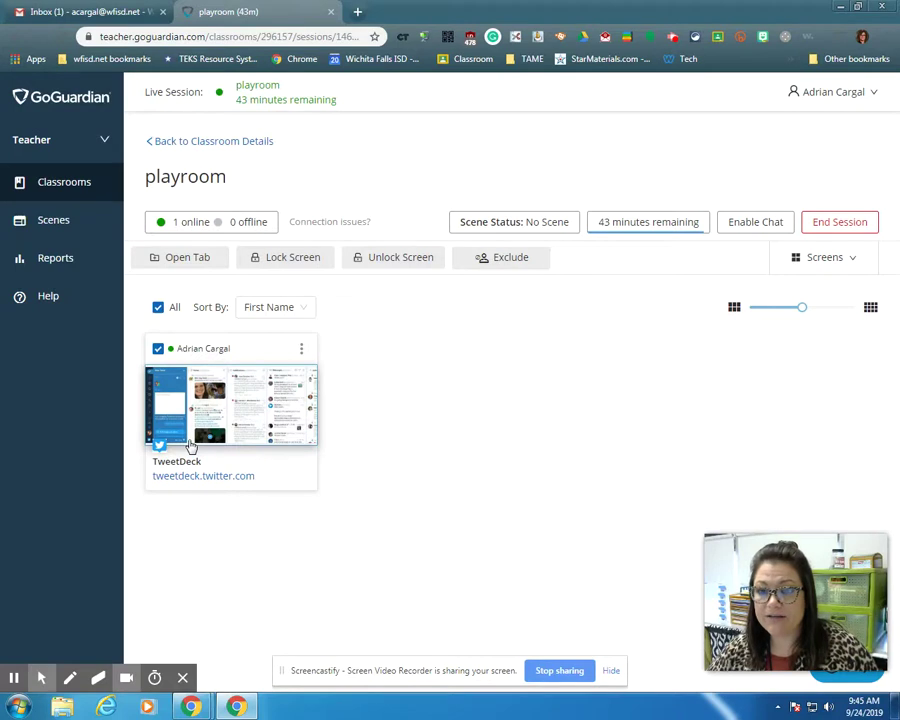
left_click(158, 307)
left_click(159, 309)
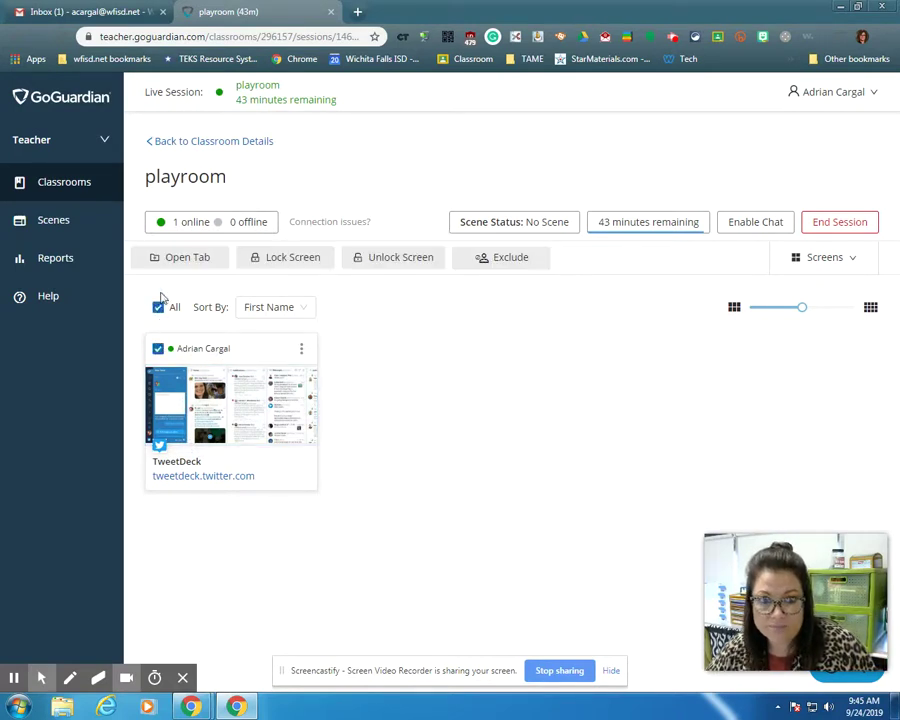
Open starfall.com on the student's device, then exclude the student from the session.
left_click(185, 258)
left_click(412, 280)
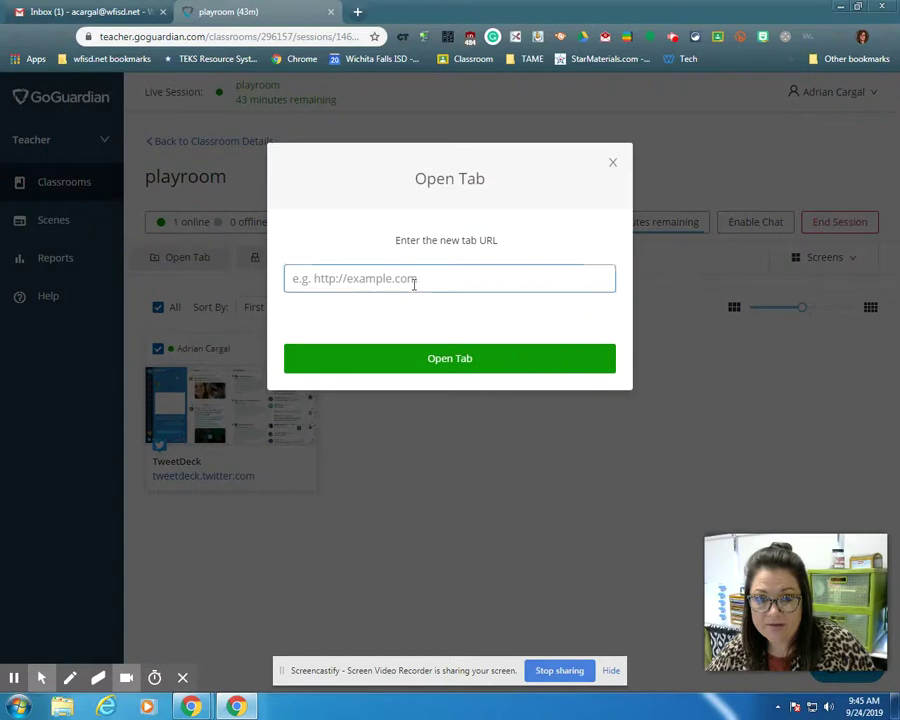
type("starfall.com")
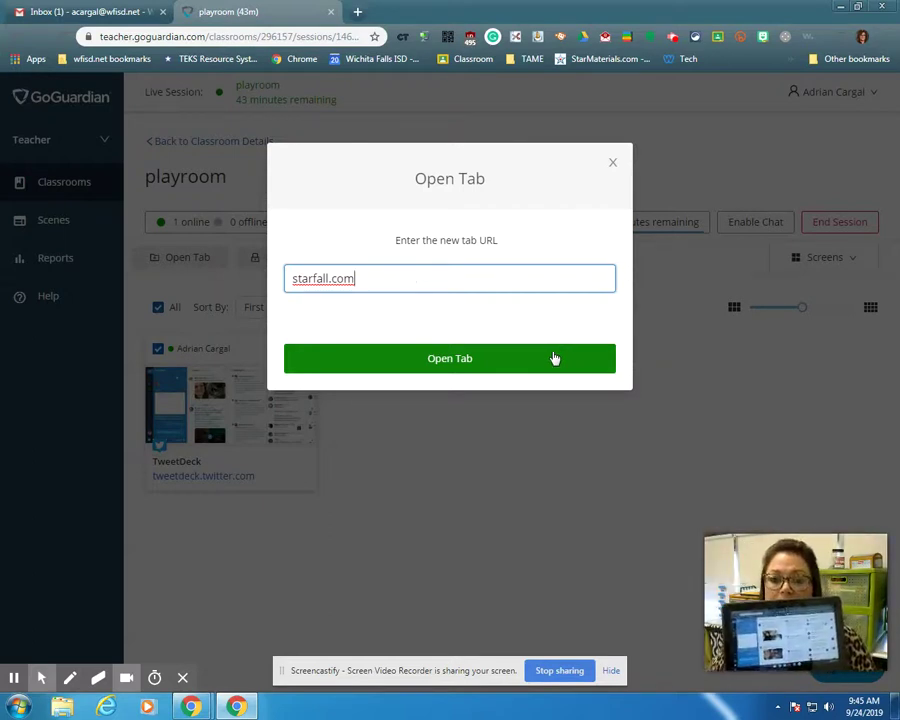
left_click(553, 357)
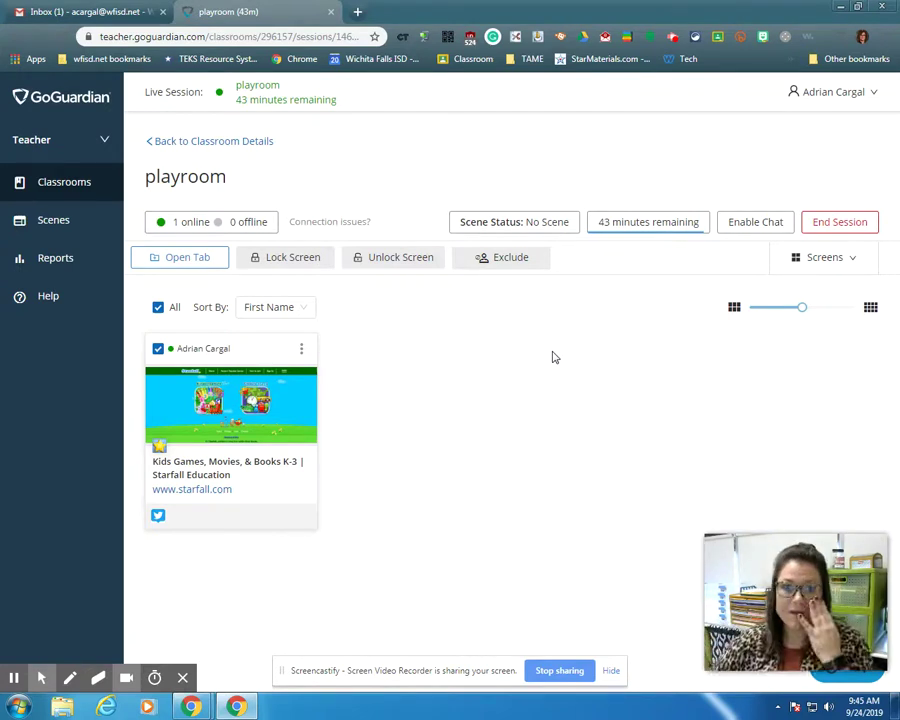
left_click(500, 259)
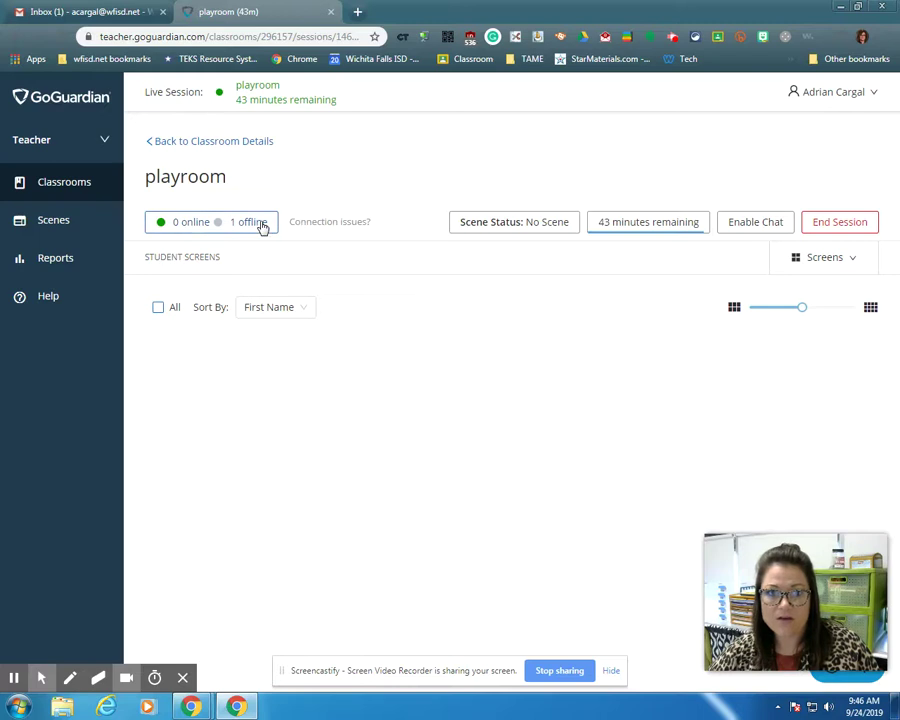
Check the playroom classroom's Students list, then rejoin its live session.
left_click(56, 186)
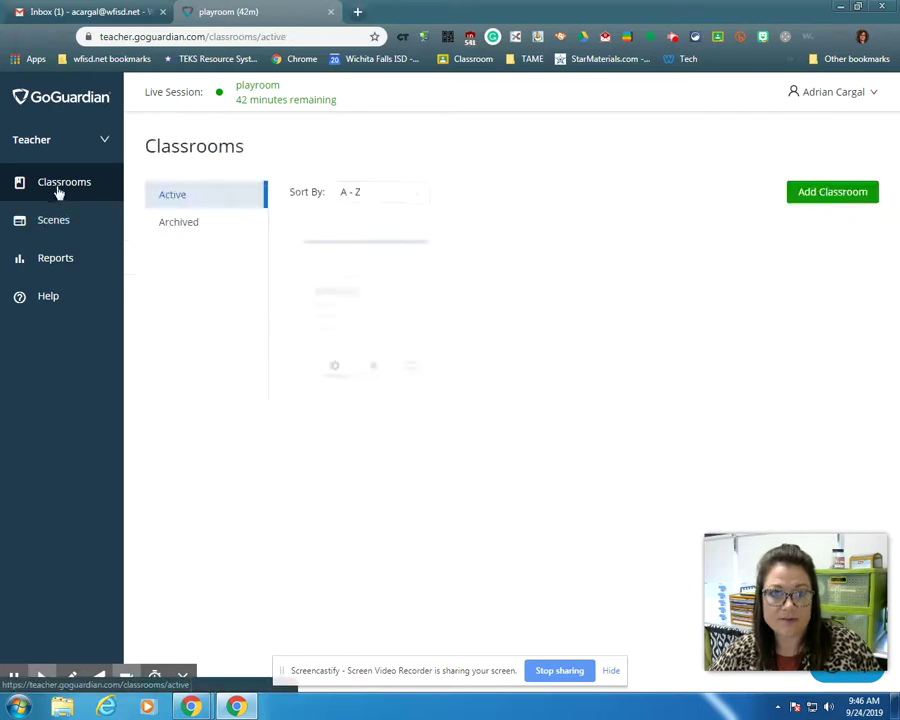
left_click(322, 278)
left_click(180, 222)
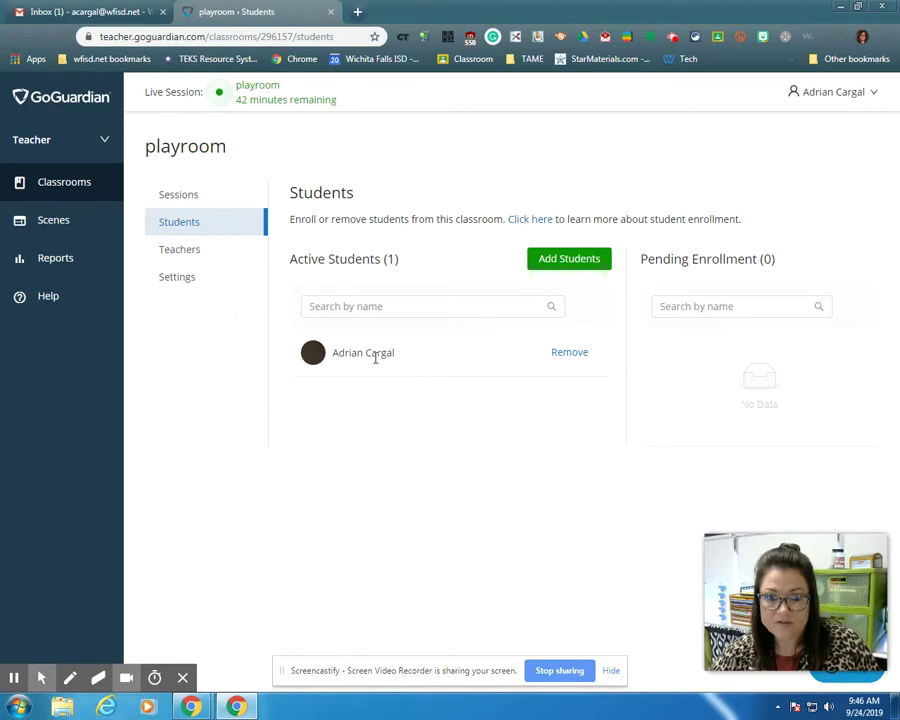
left_click(206, 194)
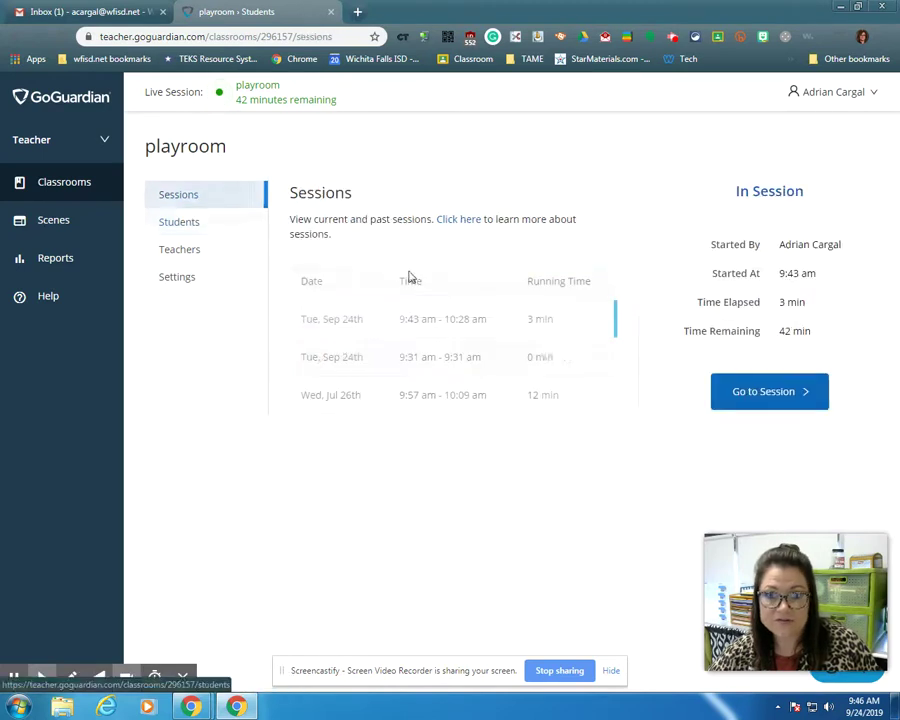
left_click(773, 390)
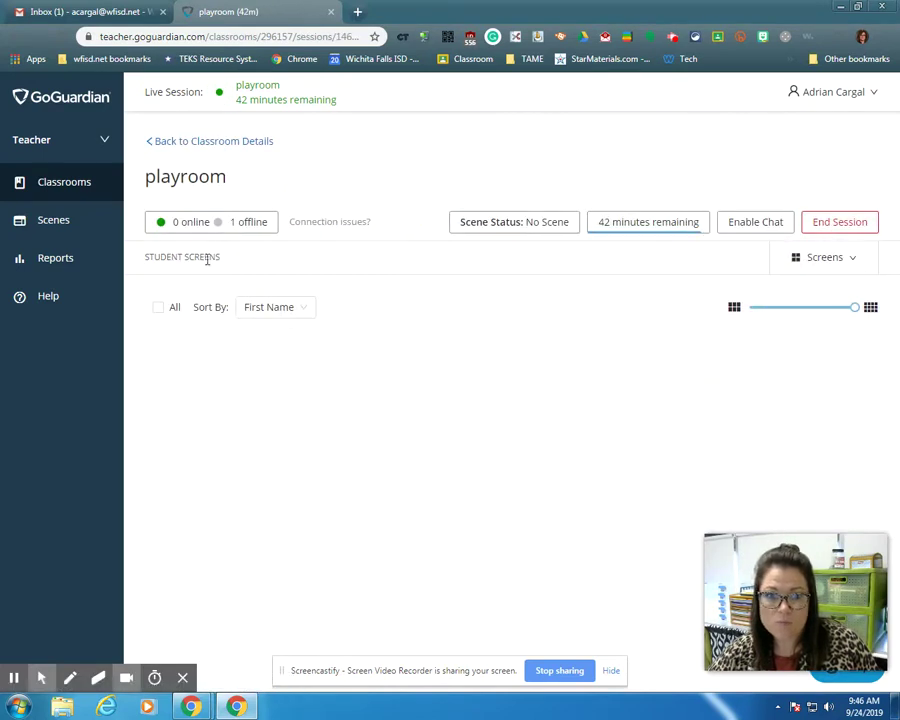
Sort the session's student screens by Last Name, then return to Classrooms.
left_click(295, 311)
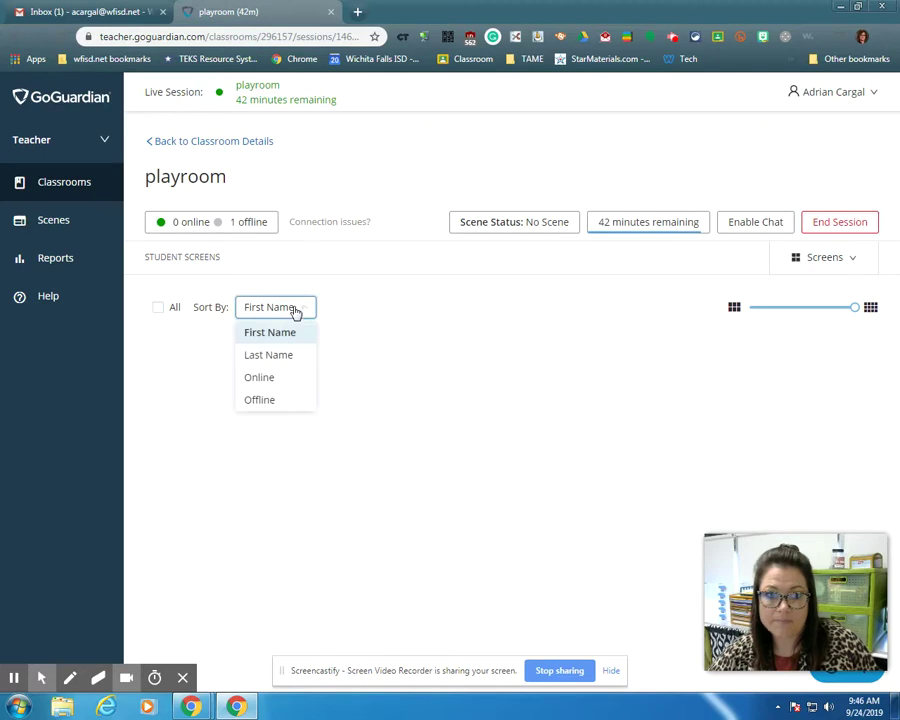
left_click(295, 361)
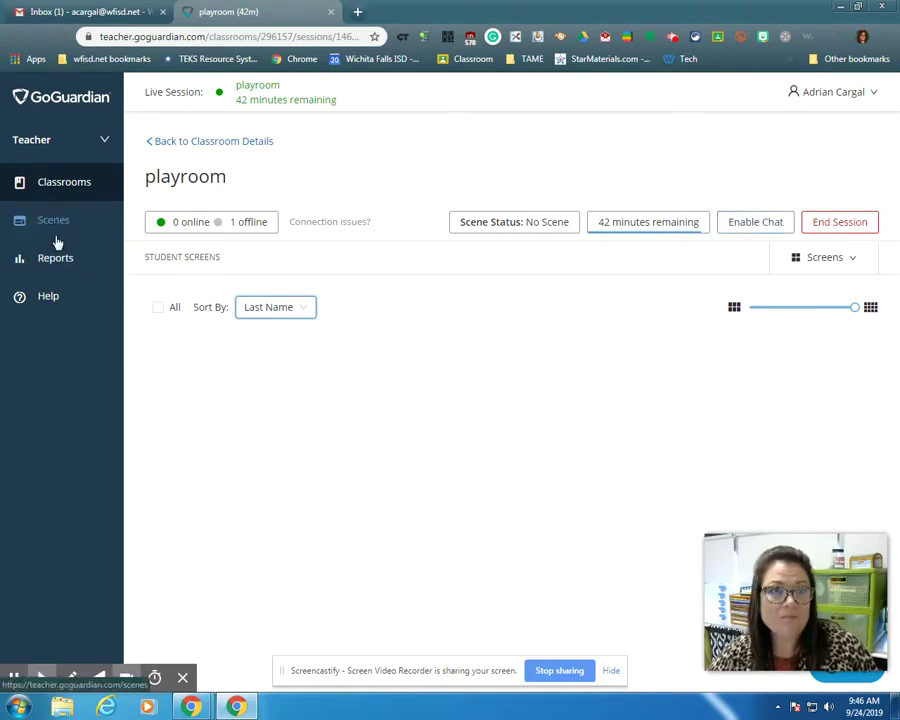
left_click(60, 188)
Remove the student from playroom and re-add them by their school e-mail address.
left_click(336, 292)
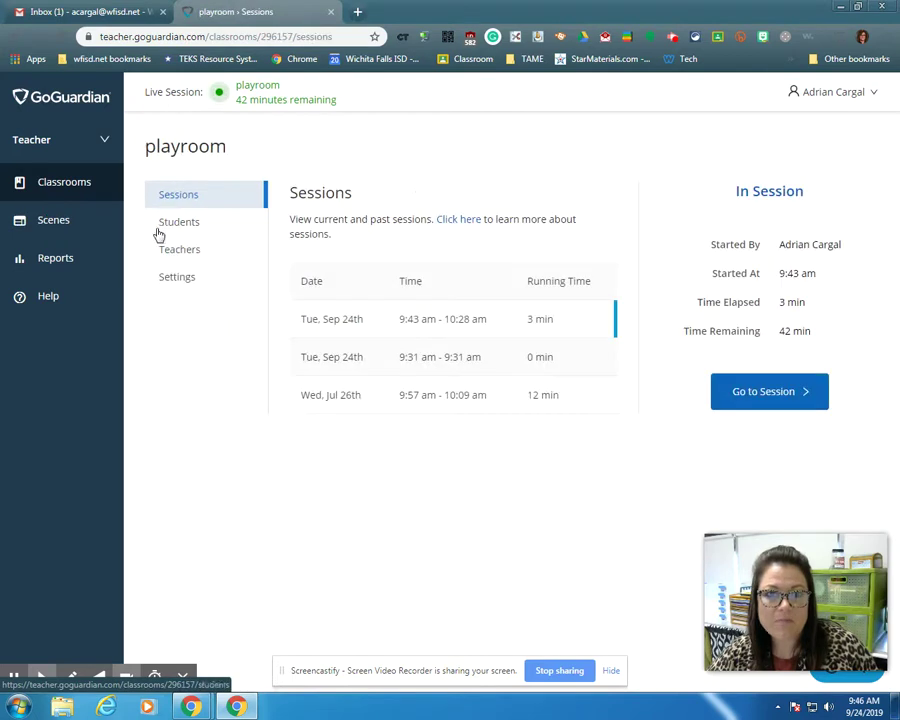
left_click(168, 223)
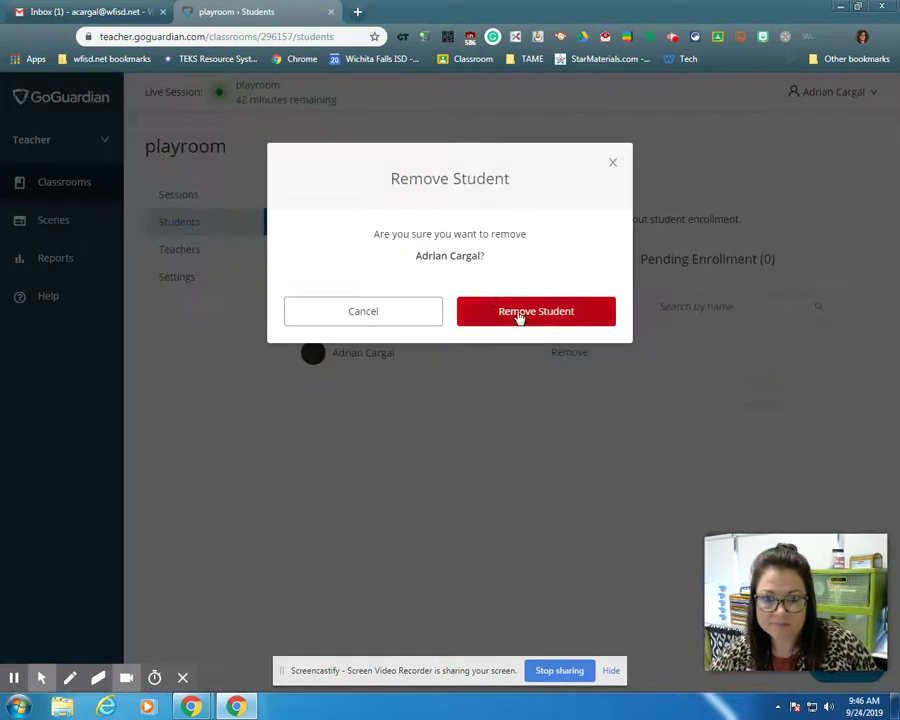
left_click(520, 315)
left_click(568, 259)
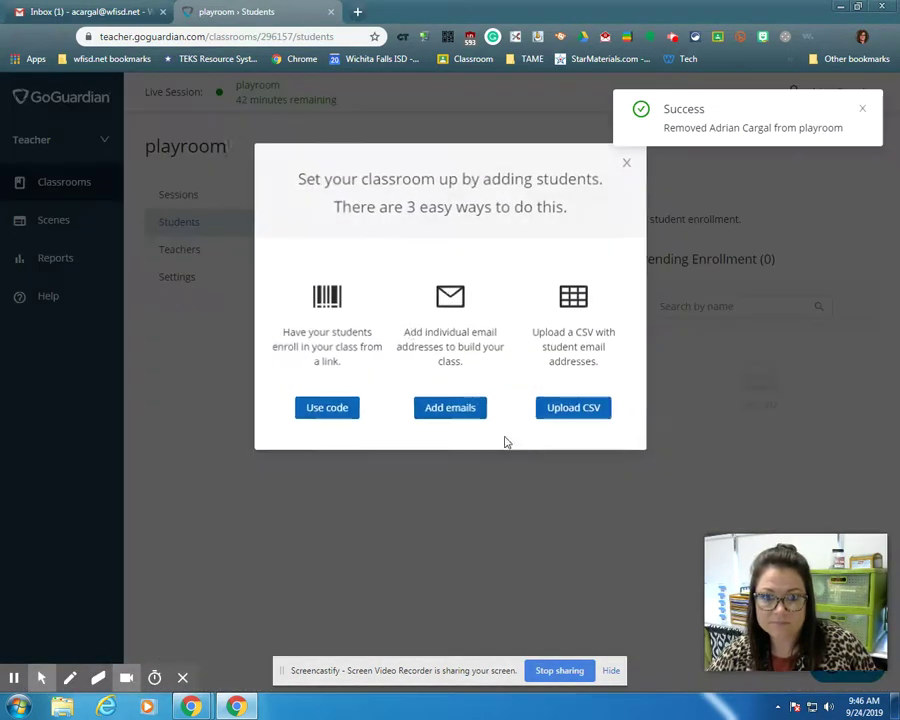
left_click(450, 410)
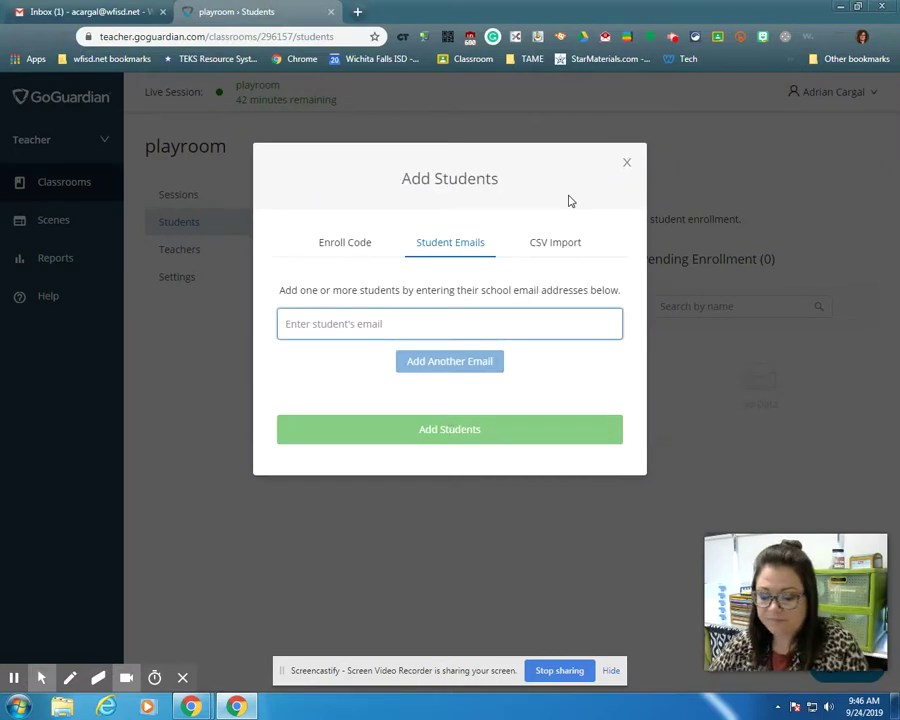
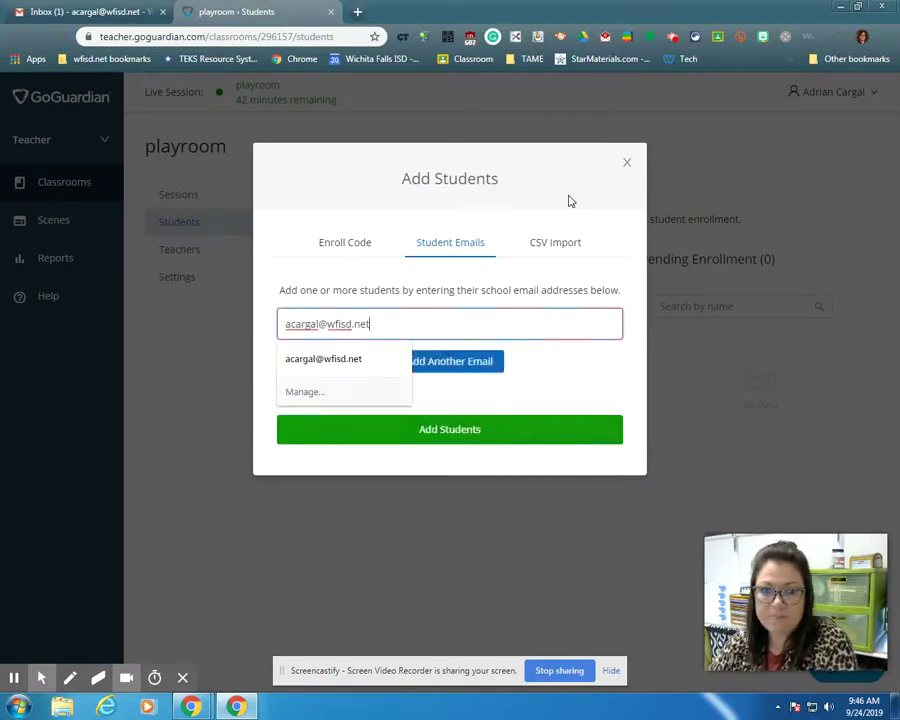
left_click(499, 428)
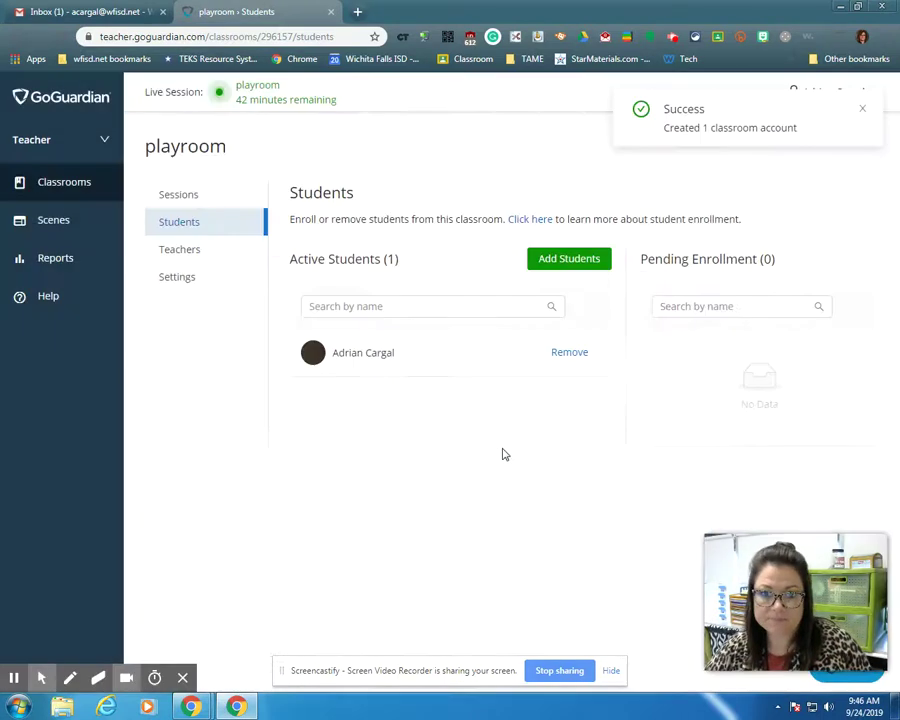
Rejoin the live playroom session and open its Session Students list.
left_click(176, 195)
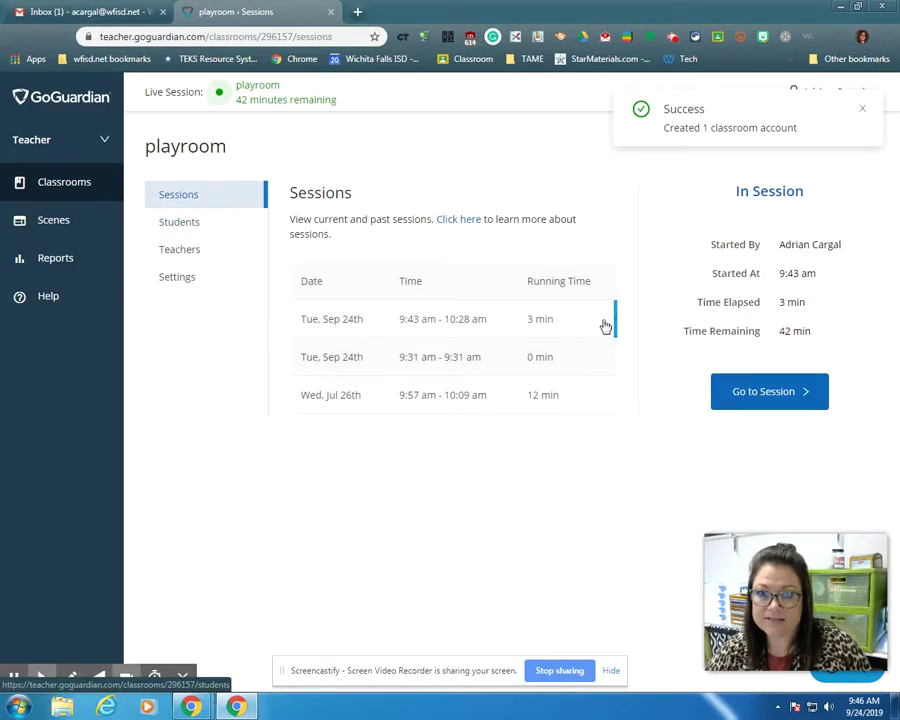
left_click(745, 394)
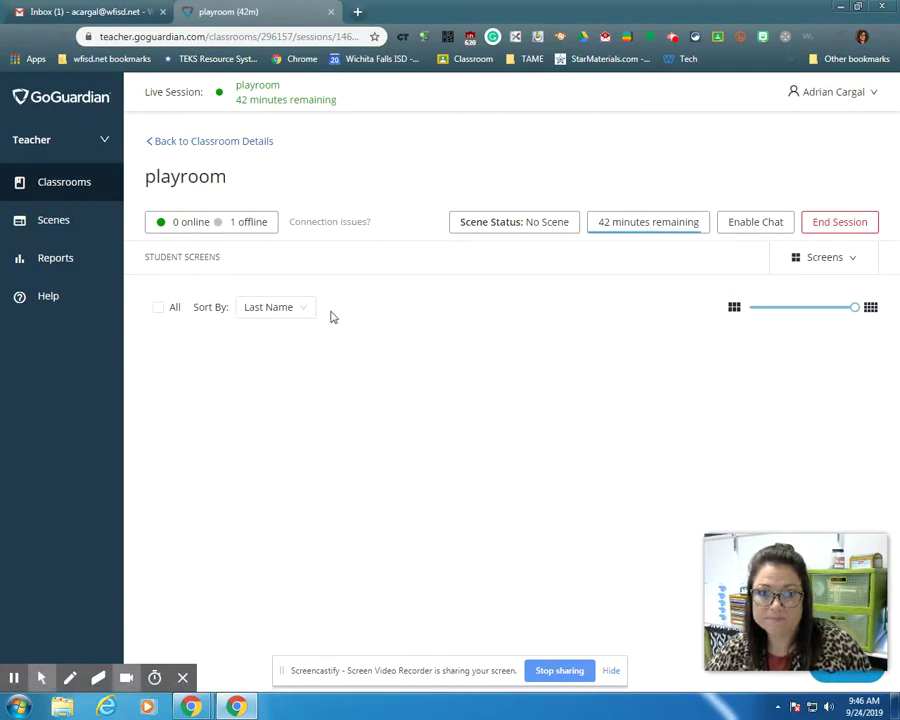
left_click(241, 225)
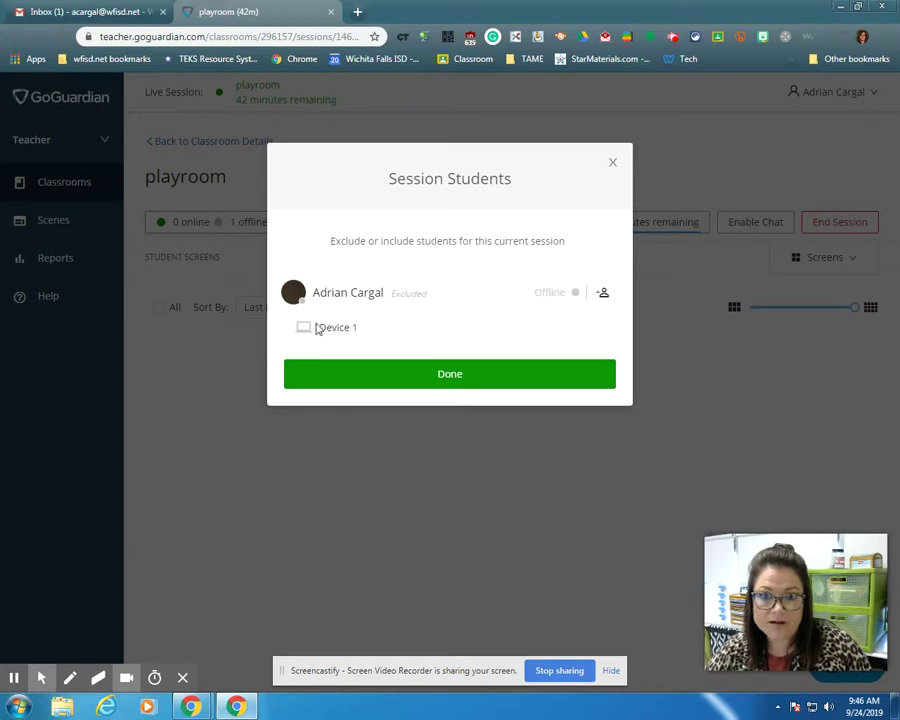
Close the Session Students list, then end and confirm ending the playroom session.
left_click(404, 381)
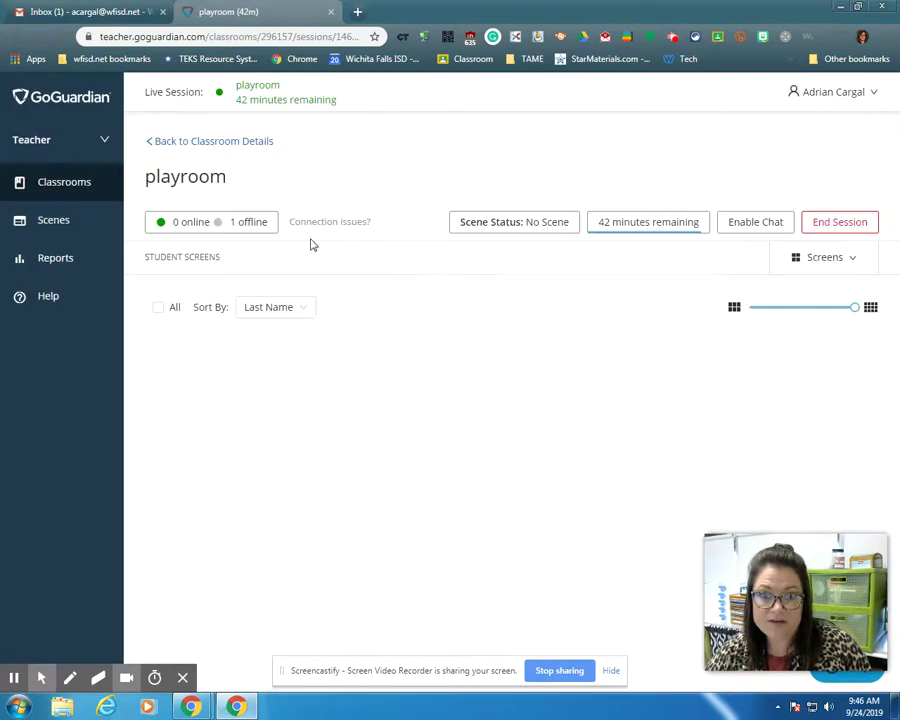
left_click(836, 226)
left_click(534, 346)
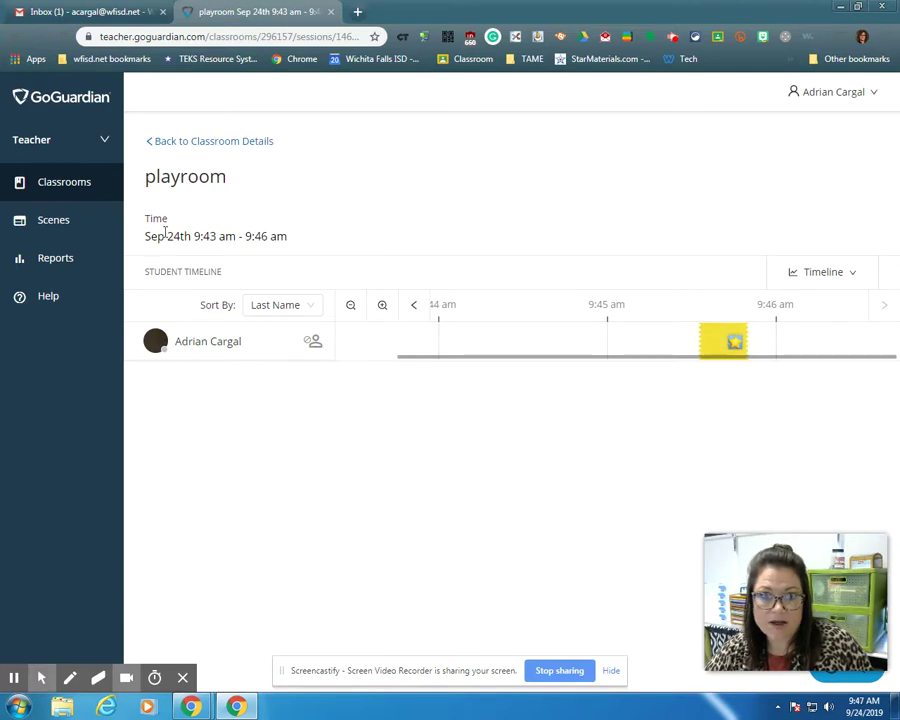
Start a new live session from the playroom classroom card.
left_click(46, 192)
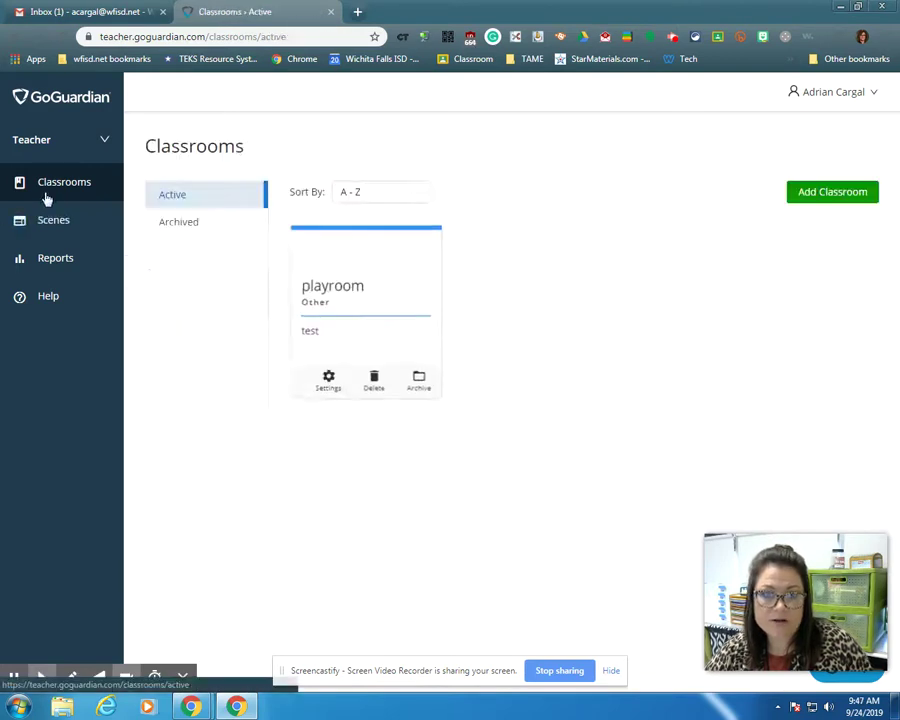
left_click(391, 293)
left_click(784, 510)
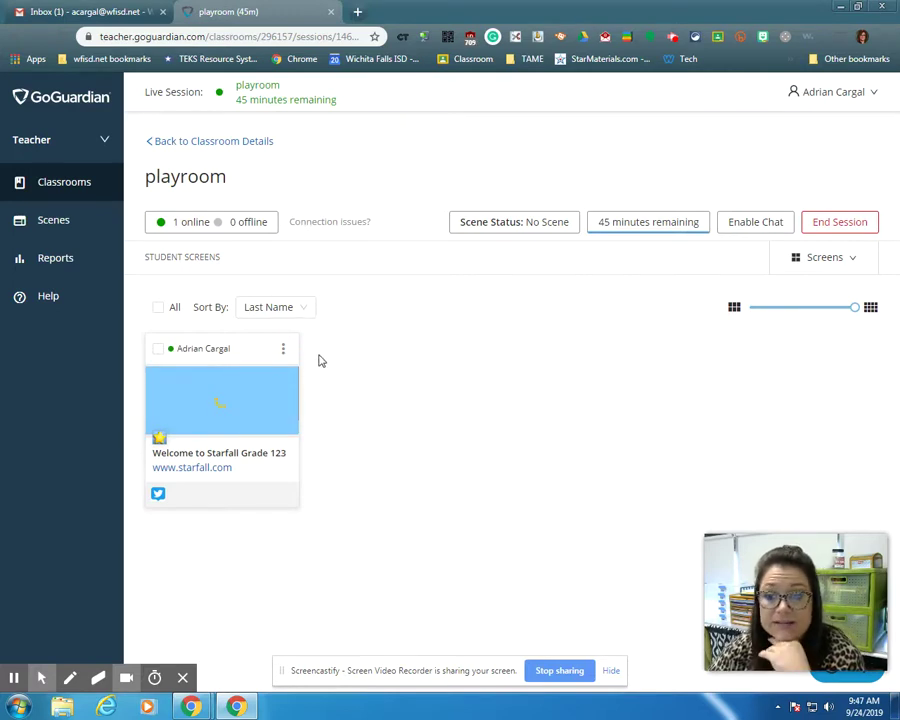
Enable chat, then close the student's TweetDeck tab from their enlarged screen view.
left_click(768, 225)
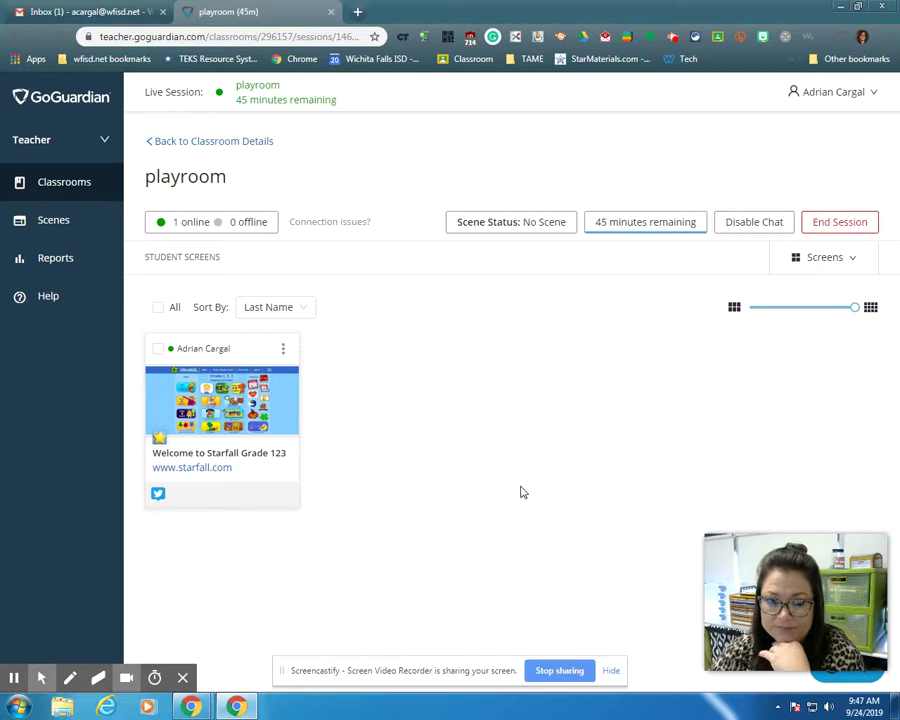
left_click(158, 348)
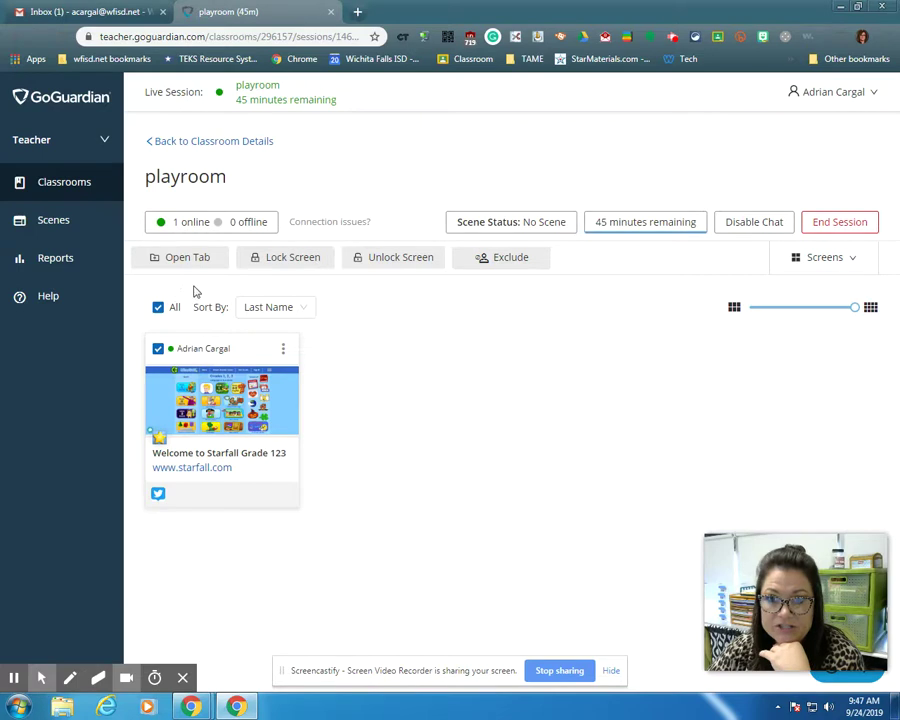
left_click(181, 444)
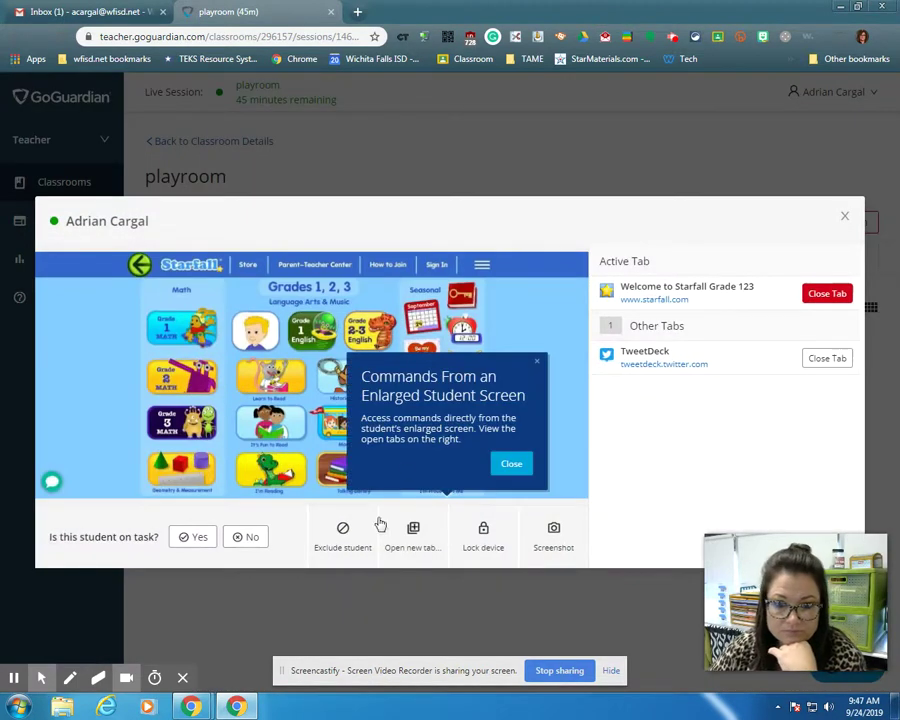
left_click(512, 464)
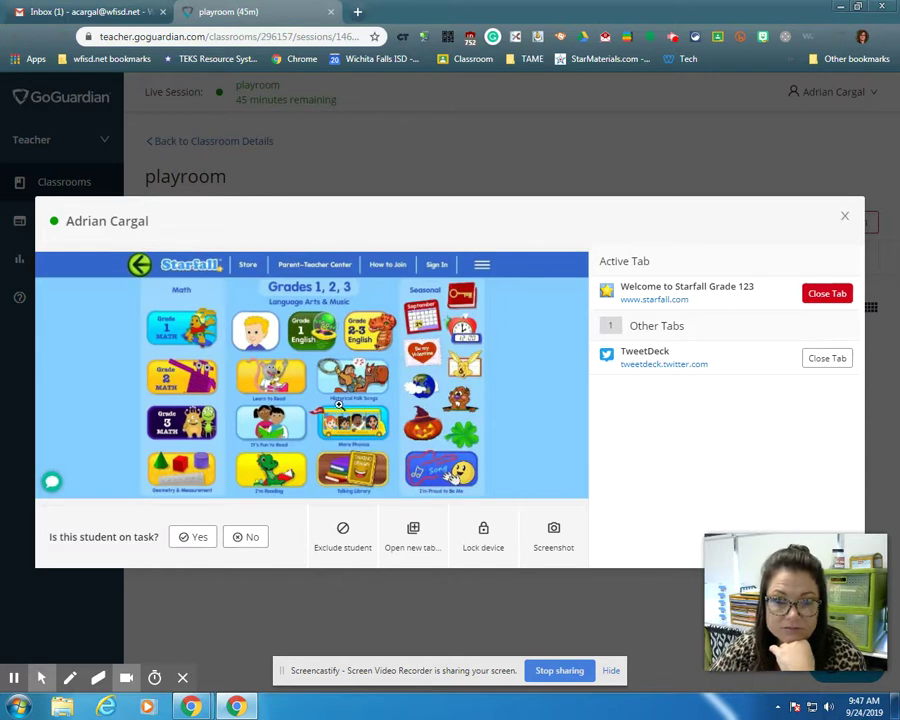
left_click(830, 360)
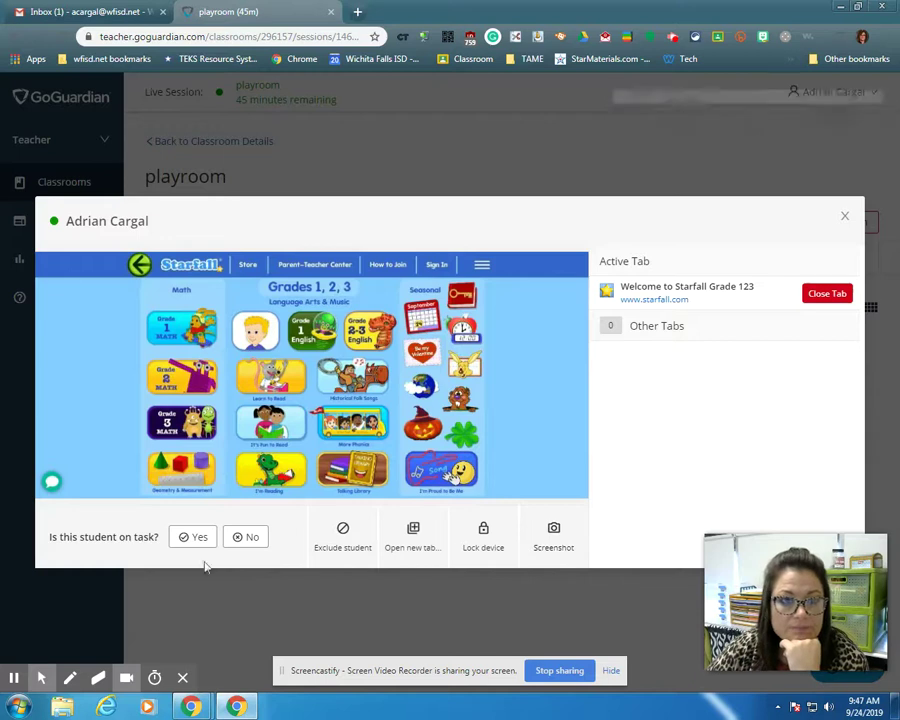
left_click(844, 216)
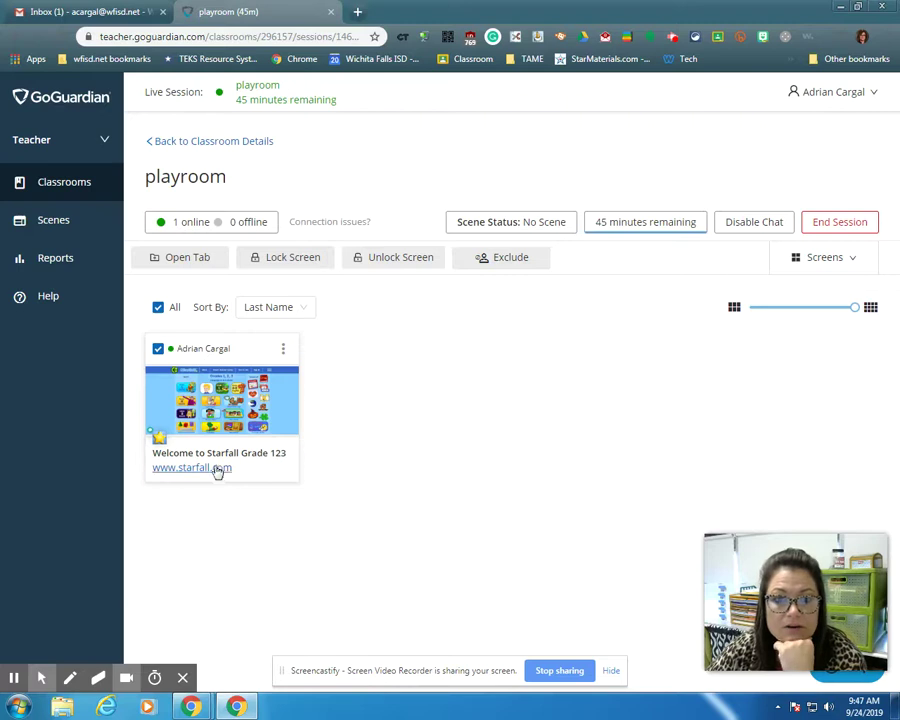
Chat the student 'I really like how you are working hard to solve this problem'.
left_click(283, 350)
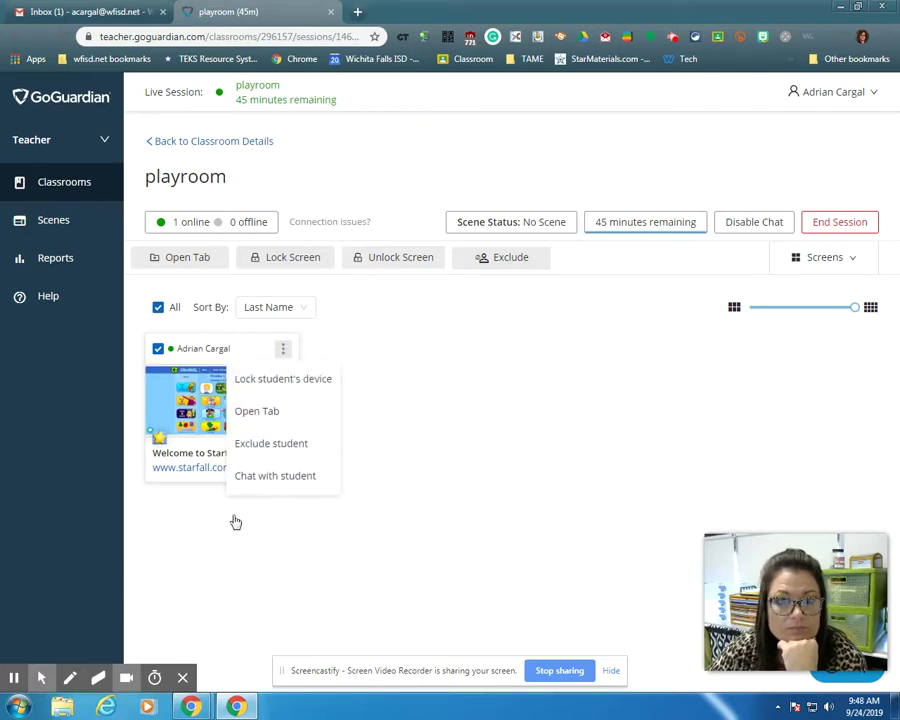
left_click(270, 480)
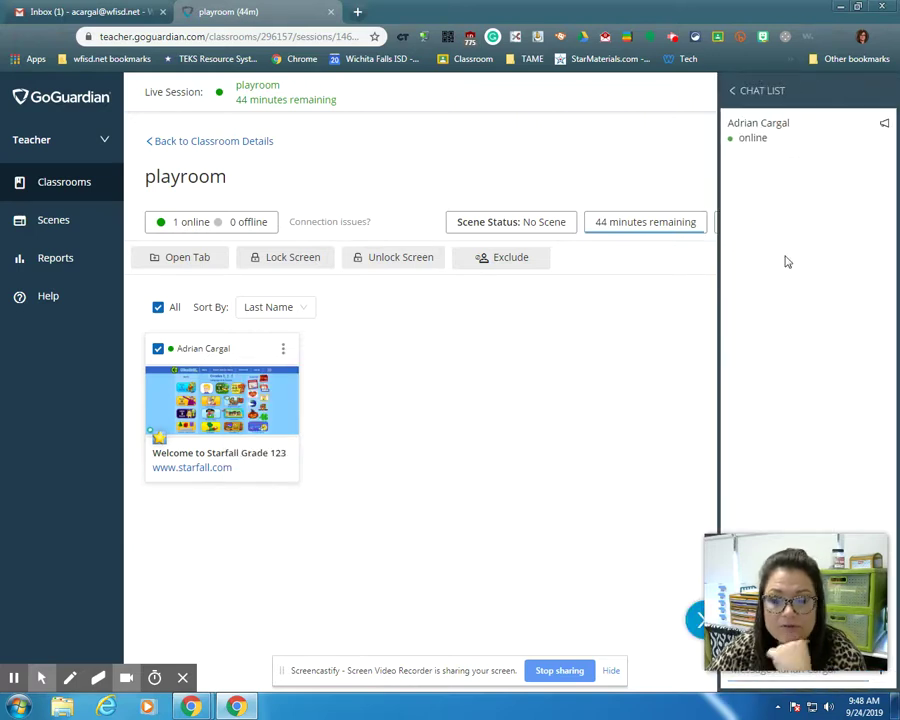
left_click_drag(835, 581, 176, 536)
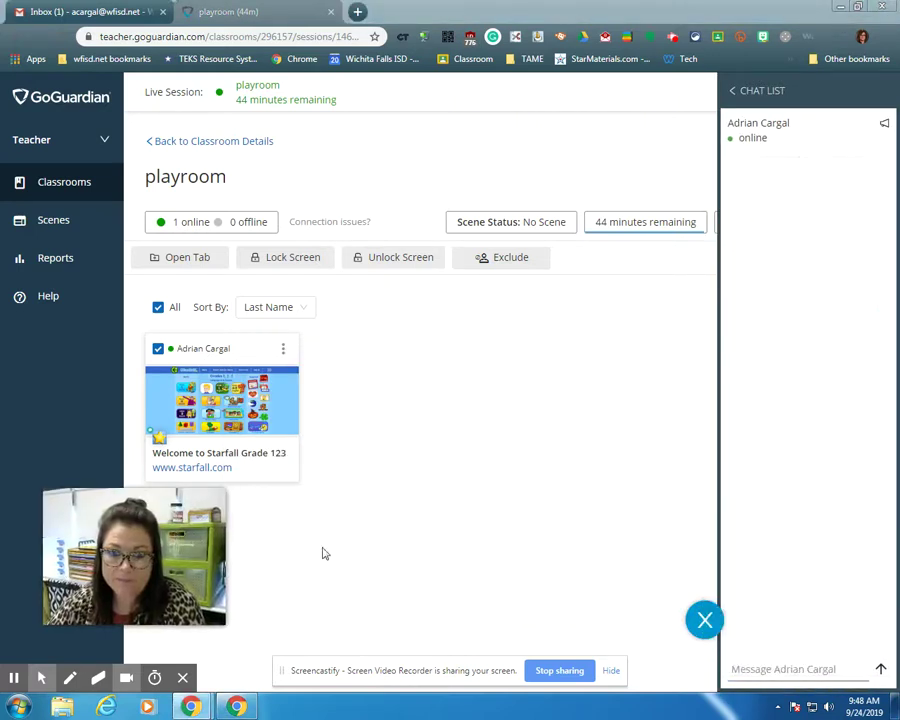
left_click(818, 669)
type("I really like")
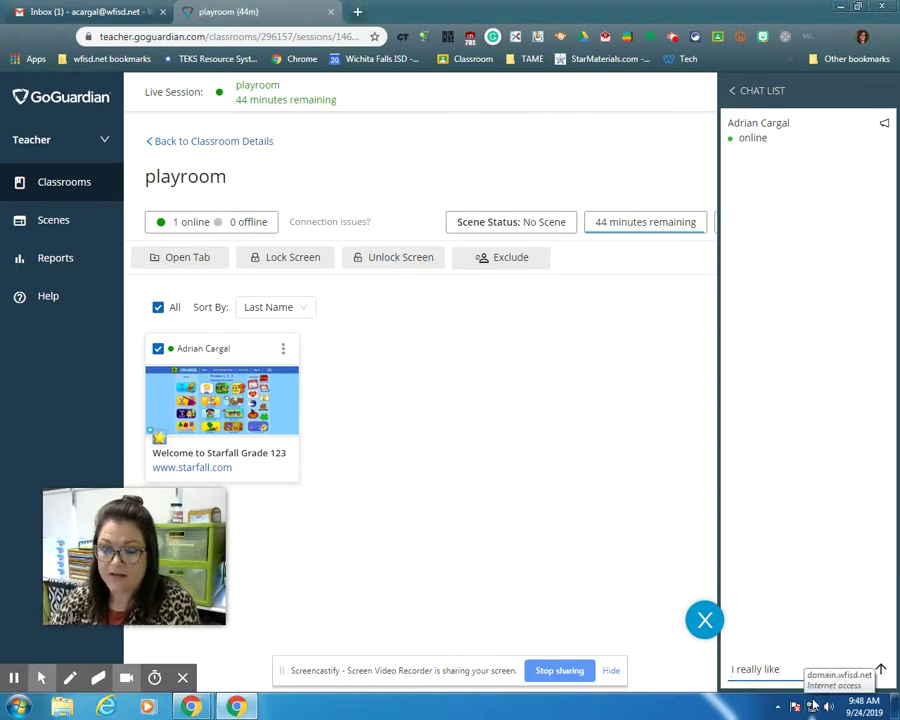
type(" how you are working hard")
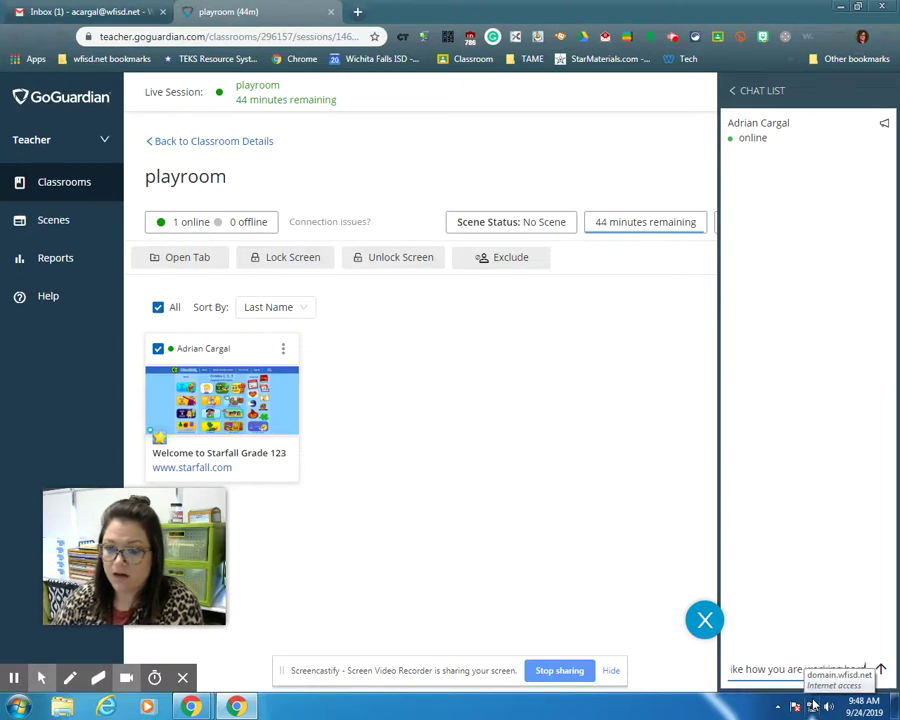
type(" to solve this problem")
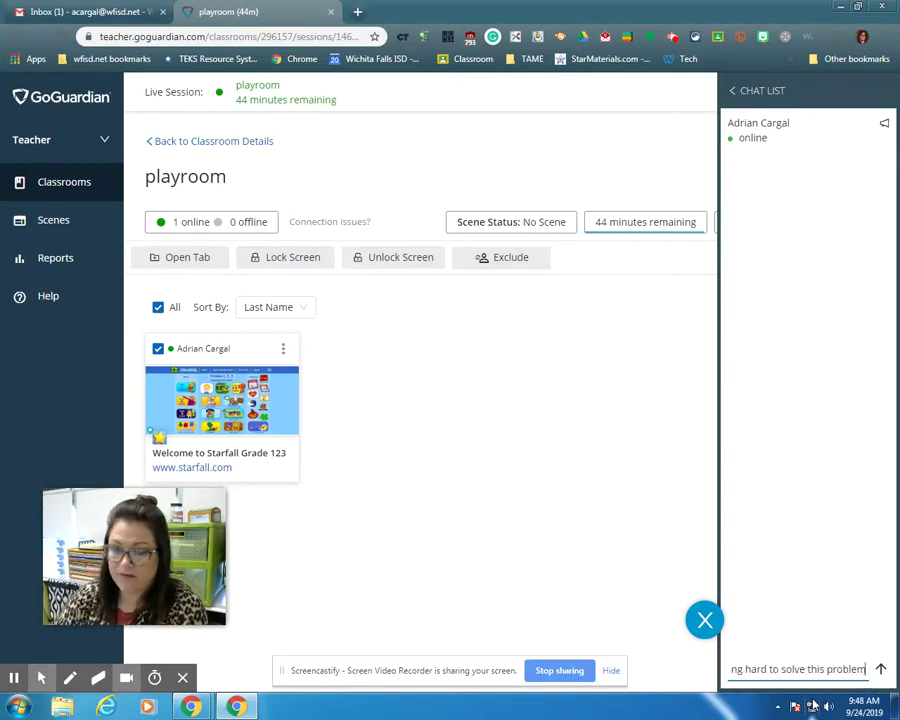
key("Return")
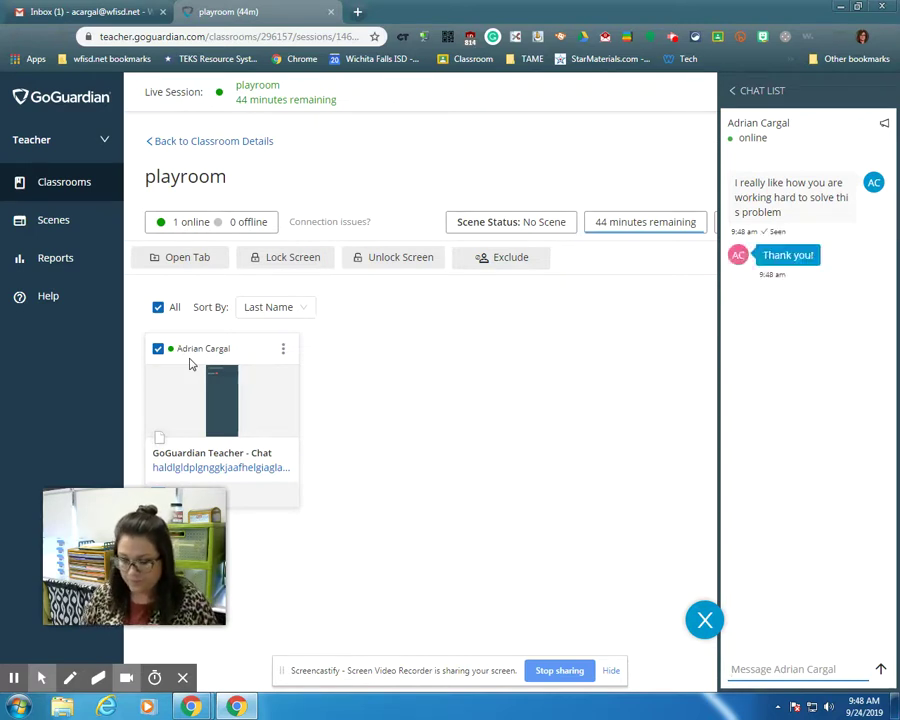
Review the student's screen and open tabs, then close that view and the chat panel.
left_click(256, 410)
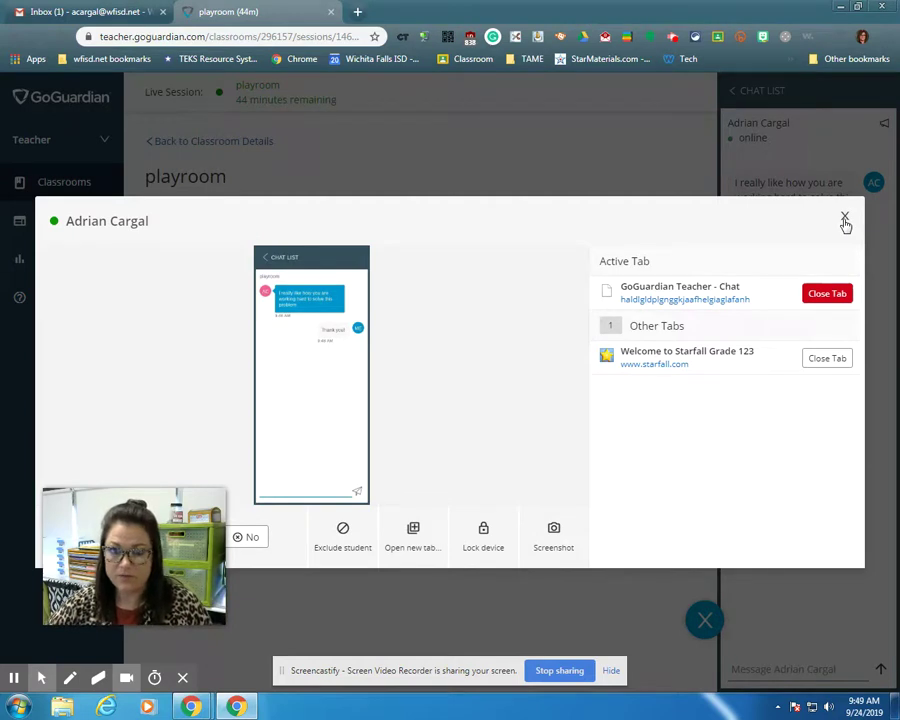
left_click(845, 218)
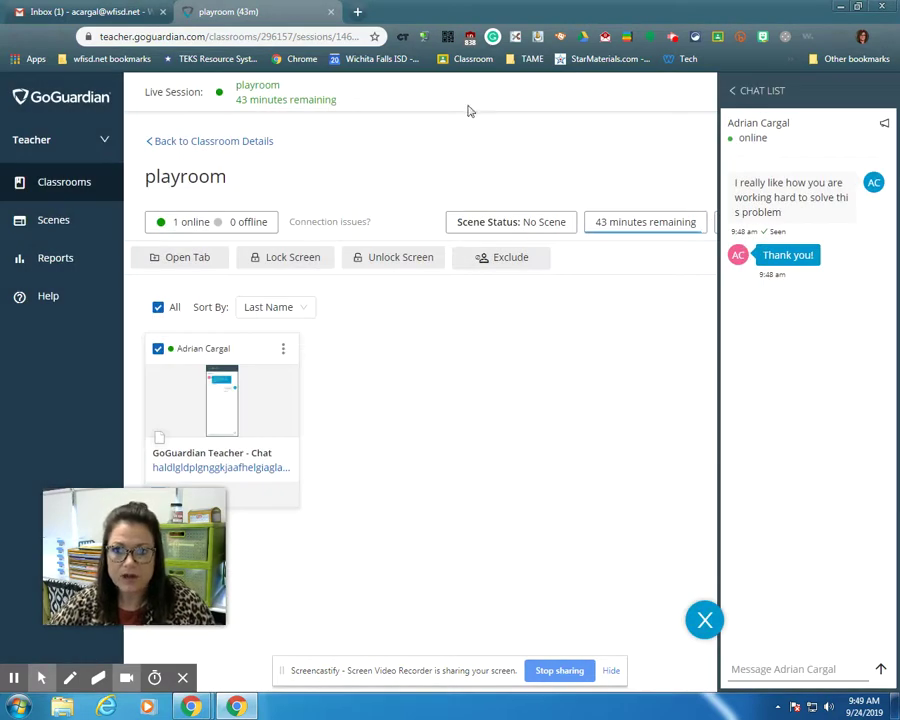
left_click(705, 620)
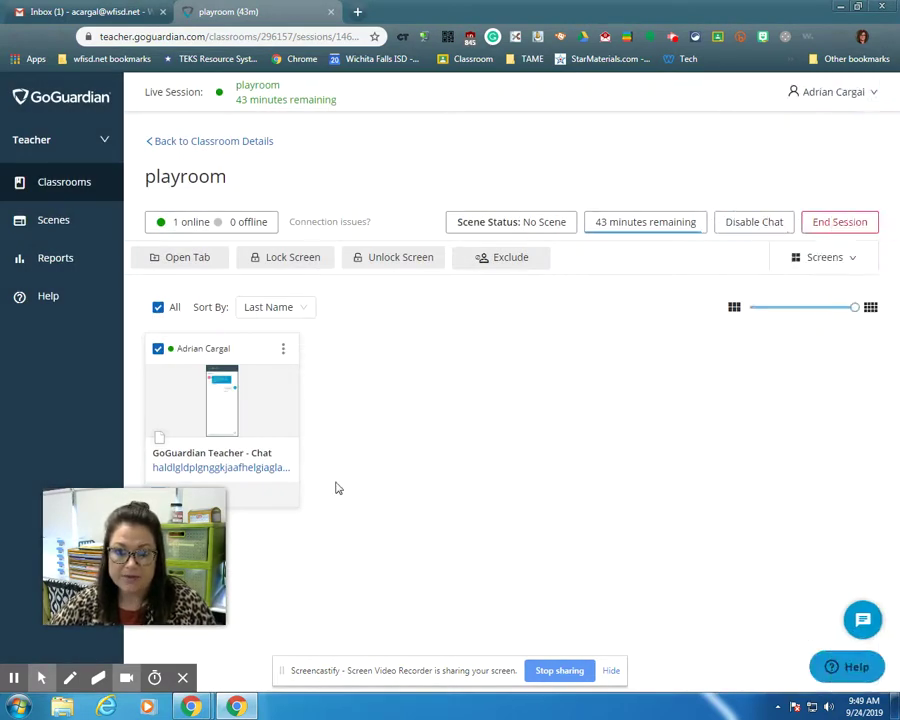
Reopen the student chat, check the Chat List, then close the chat panel.
left_click_drag(134, 578, 727, 599)
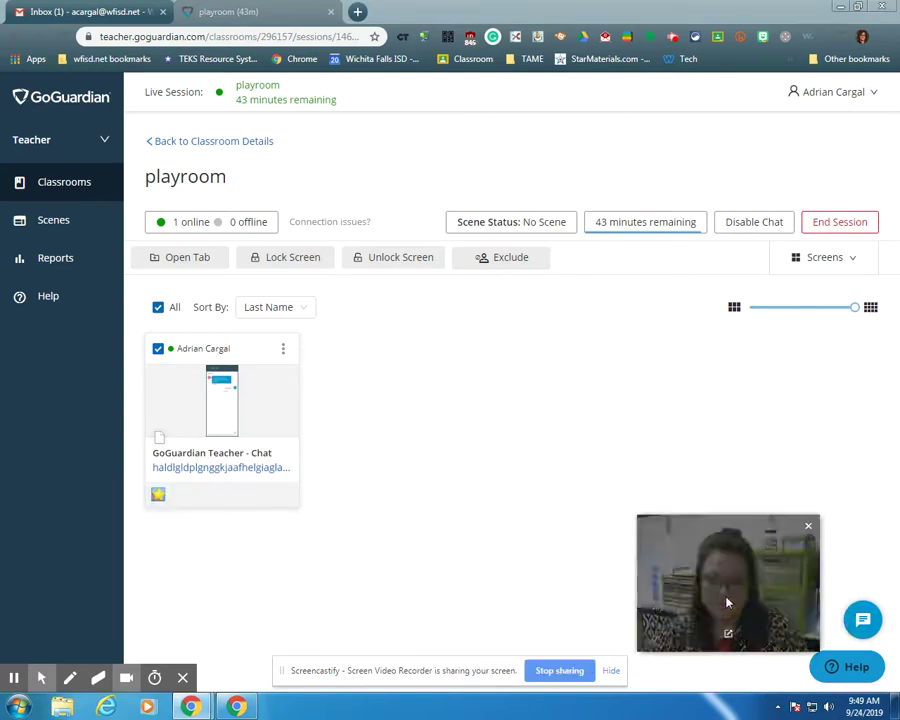
left_click(865, 624)
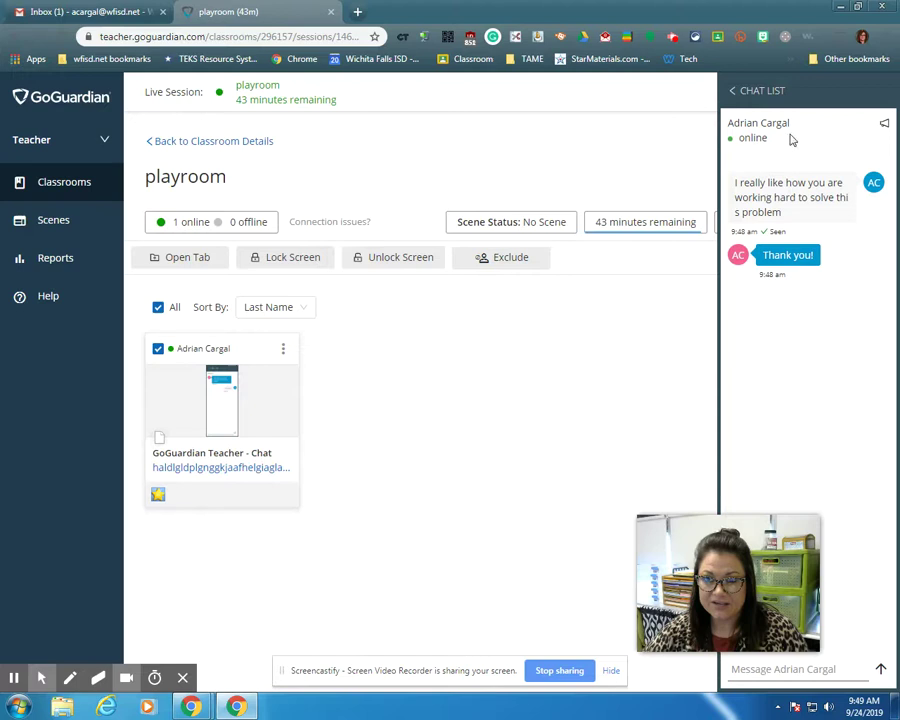
left_click(748, 91)
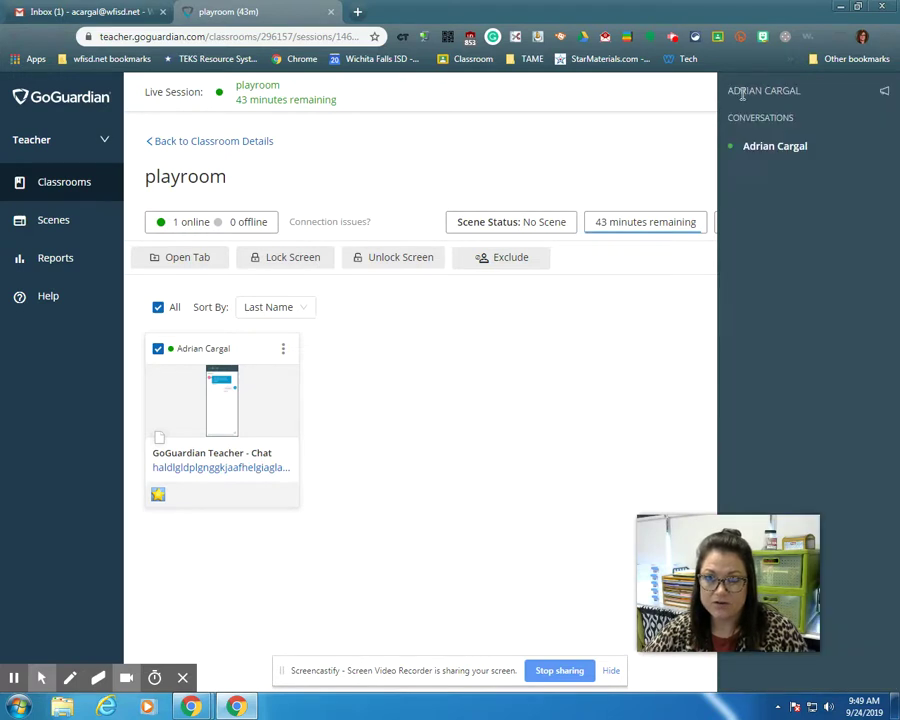
left_click_drag(716, 600, 147, 628)
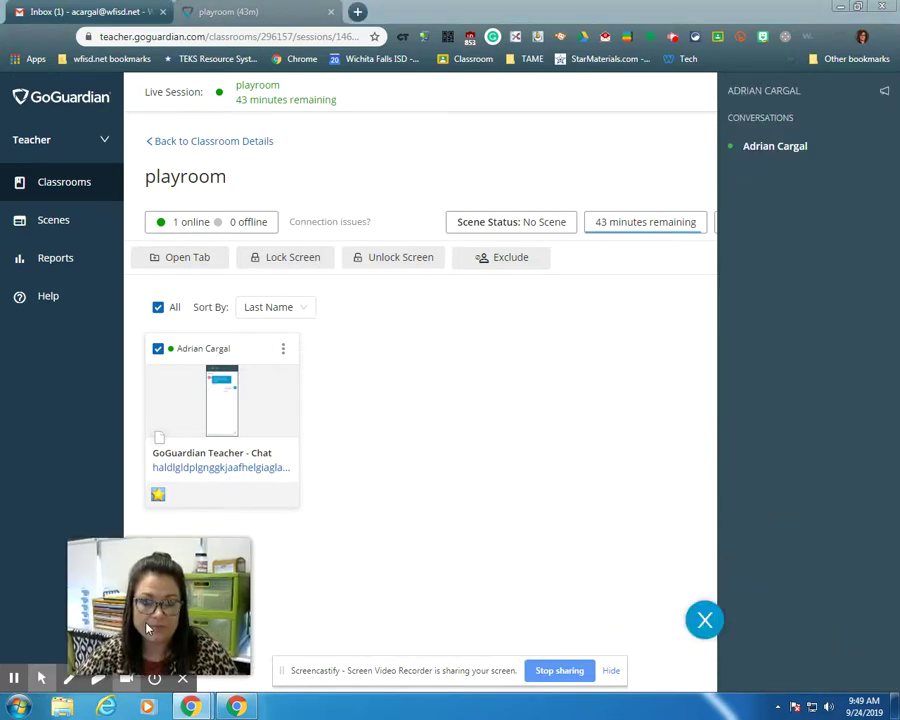
left_click(704, 620)
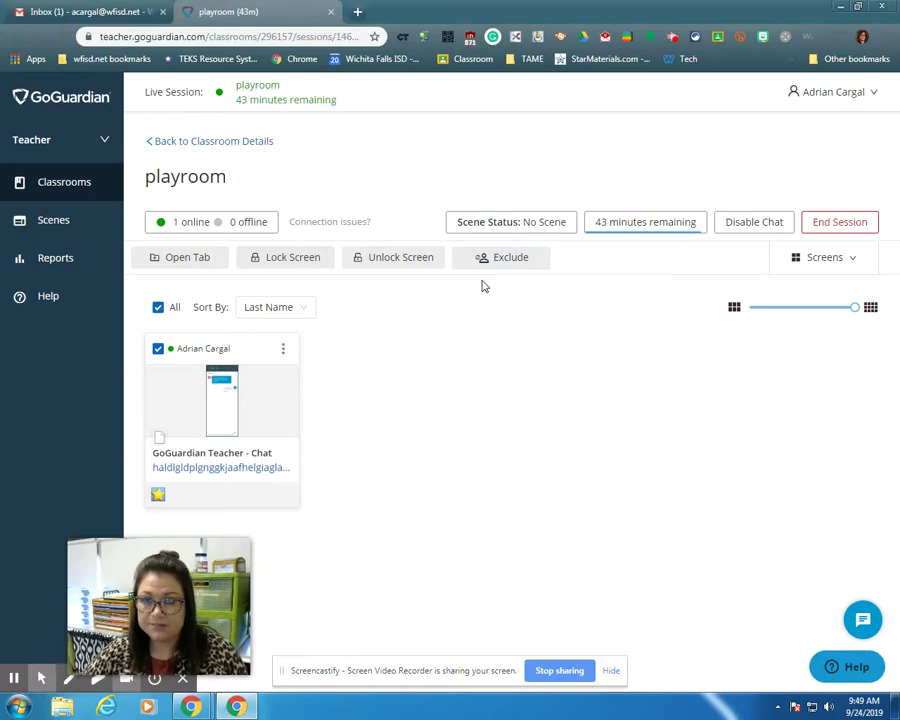
Switch to the Timeline view and inspect the tabs open during the Starfall period.
left_click(853, 262)
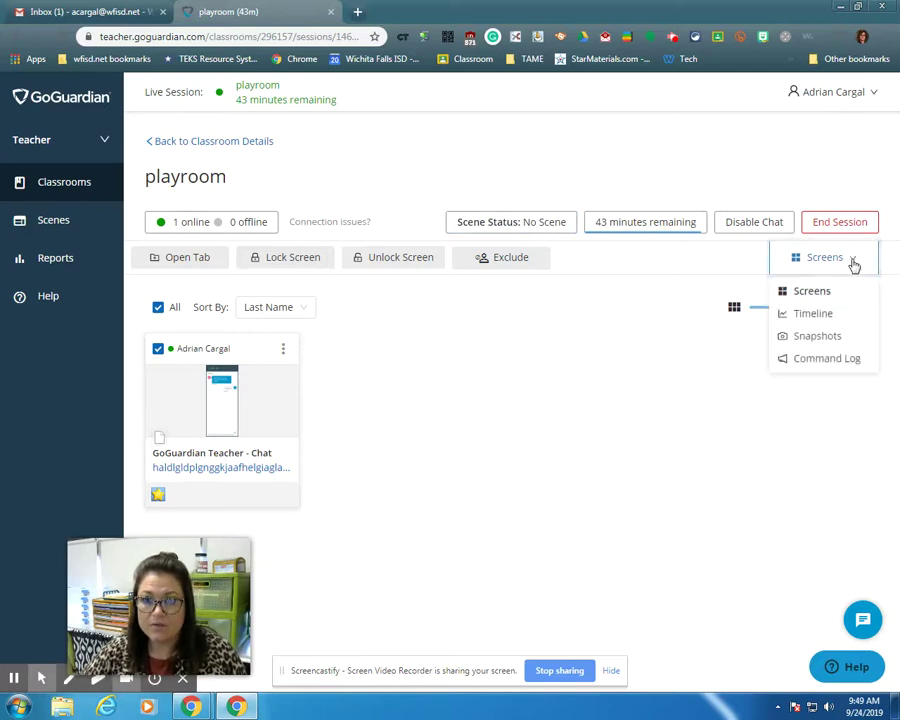
left_click(815, 315)
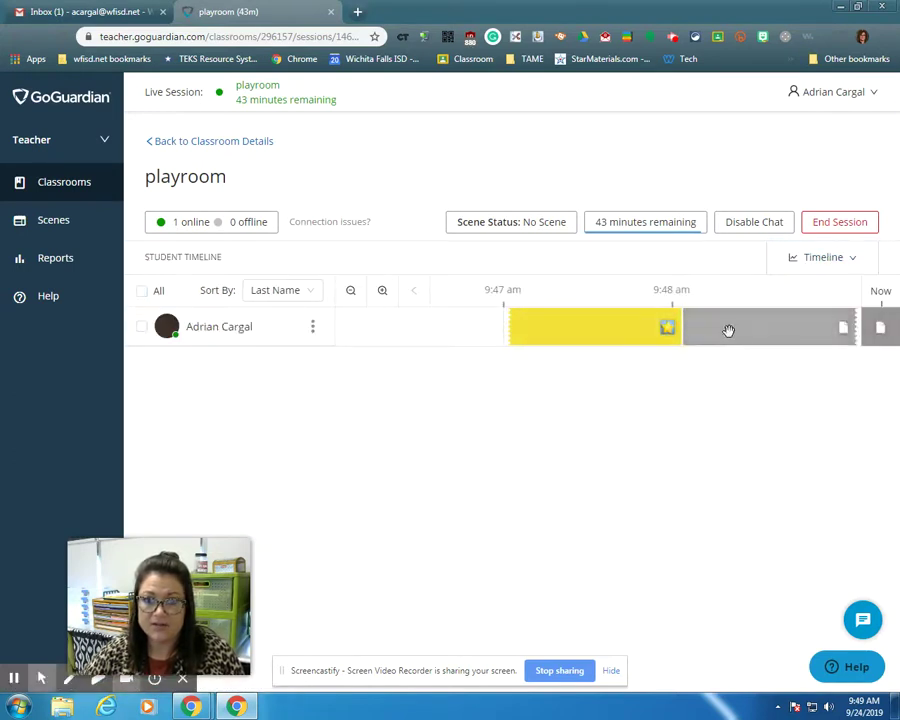
left_click(606, 344)
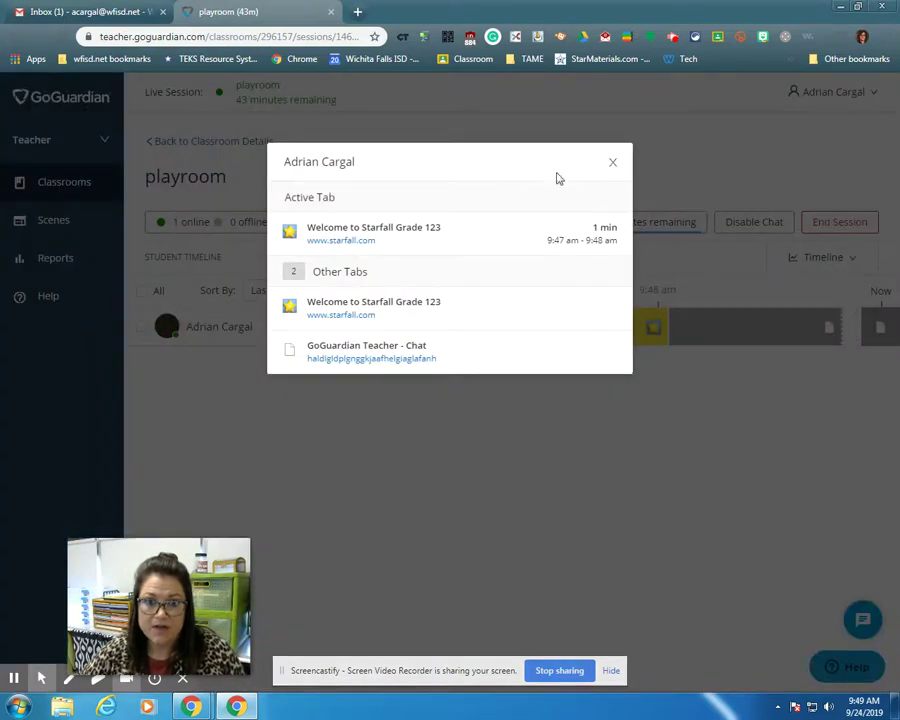
left_click(614, 162)
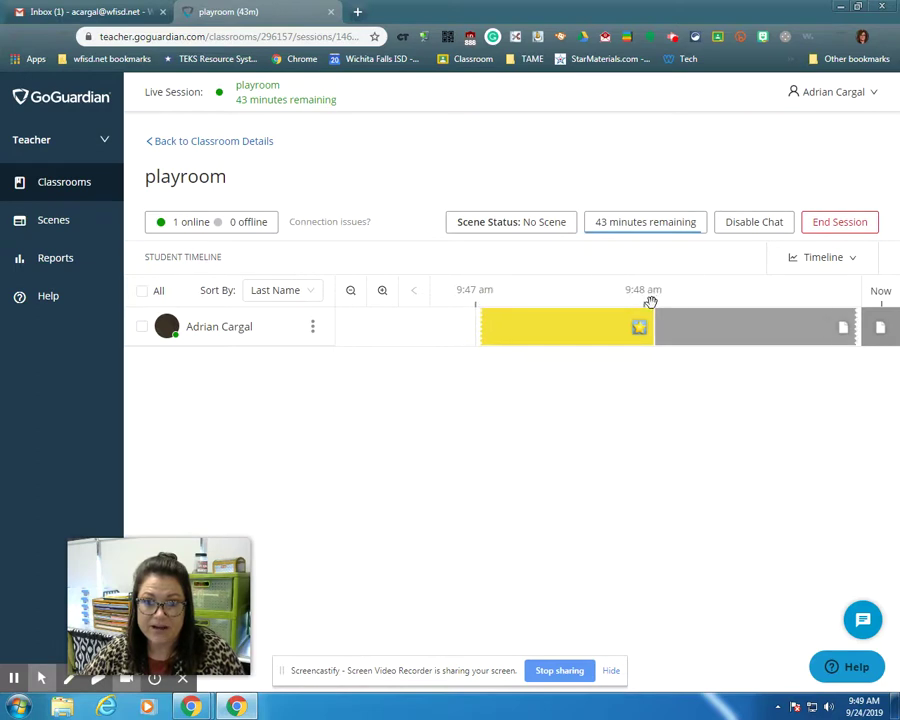
Inspect the later period's tabs, then end the playroom session and confirm.
left_click(759, 326)
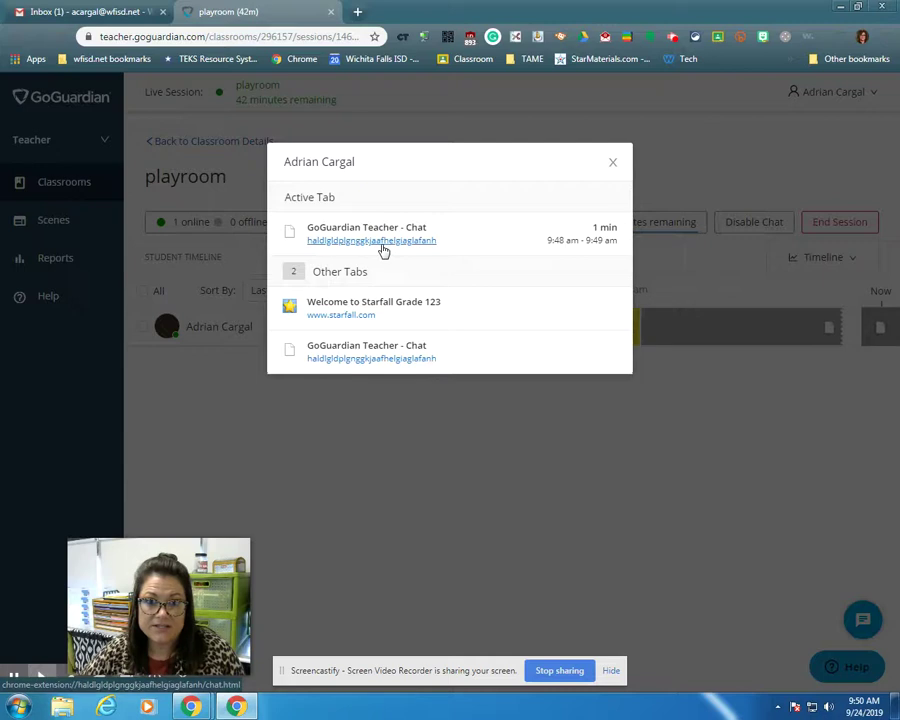
left_click(613, 162)
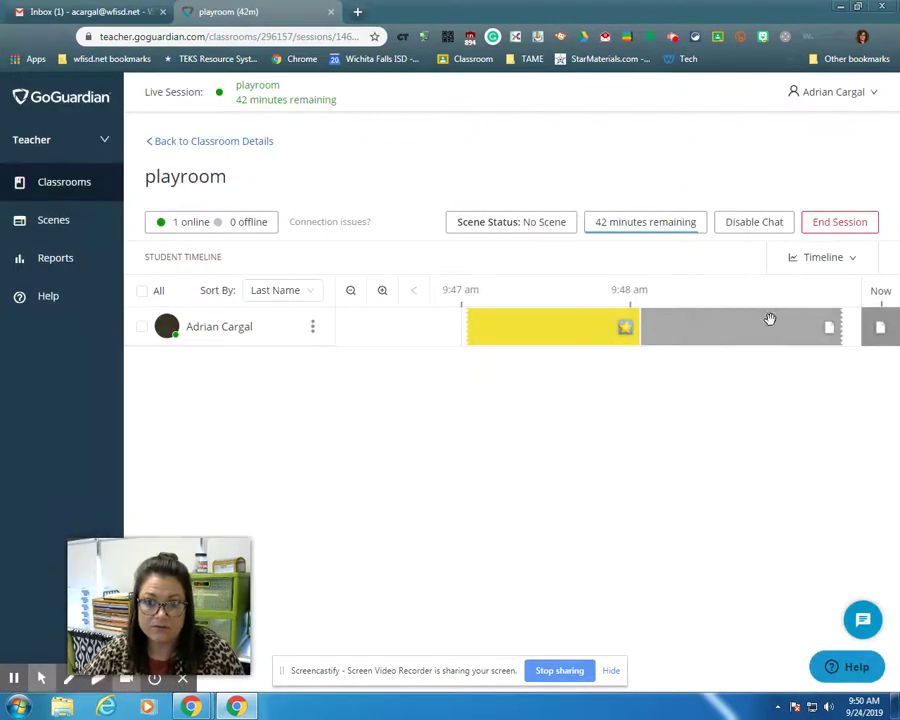
left_click(833, 224)
left_click(544, 347)
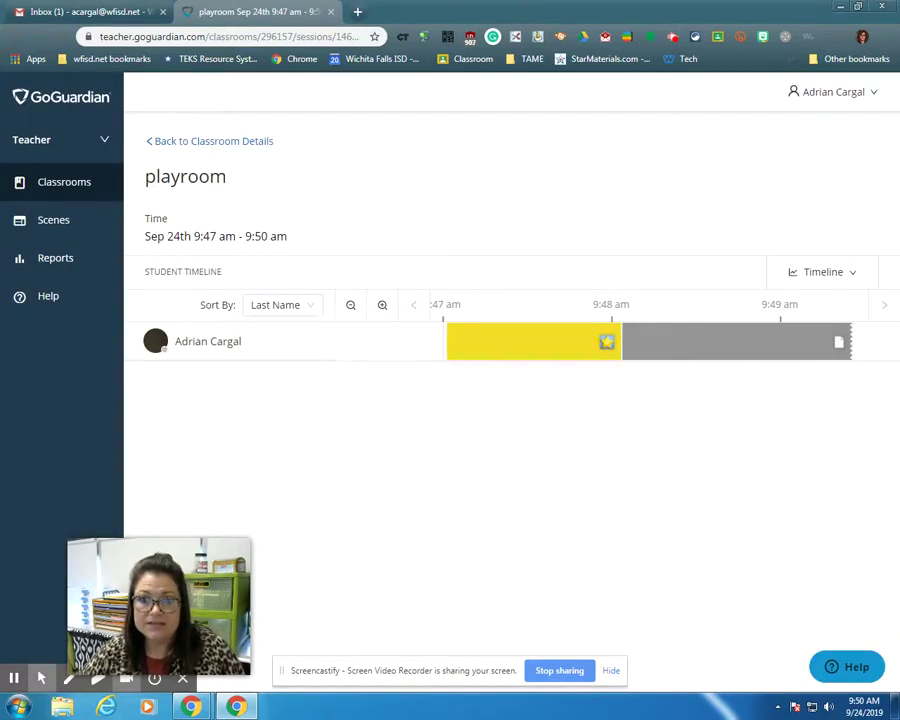
left_click(840, 276)
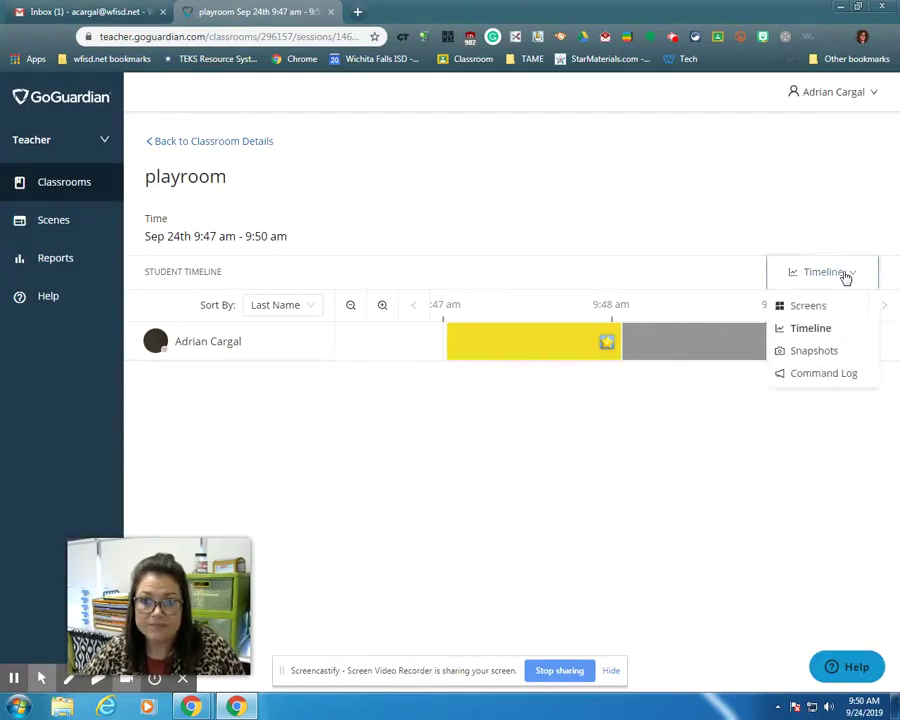
left_click(812, 378)
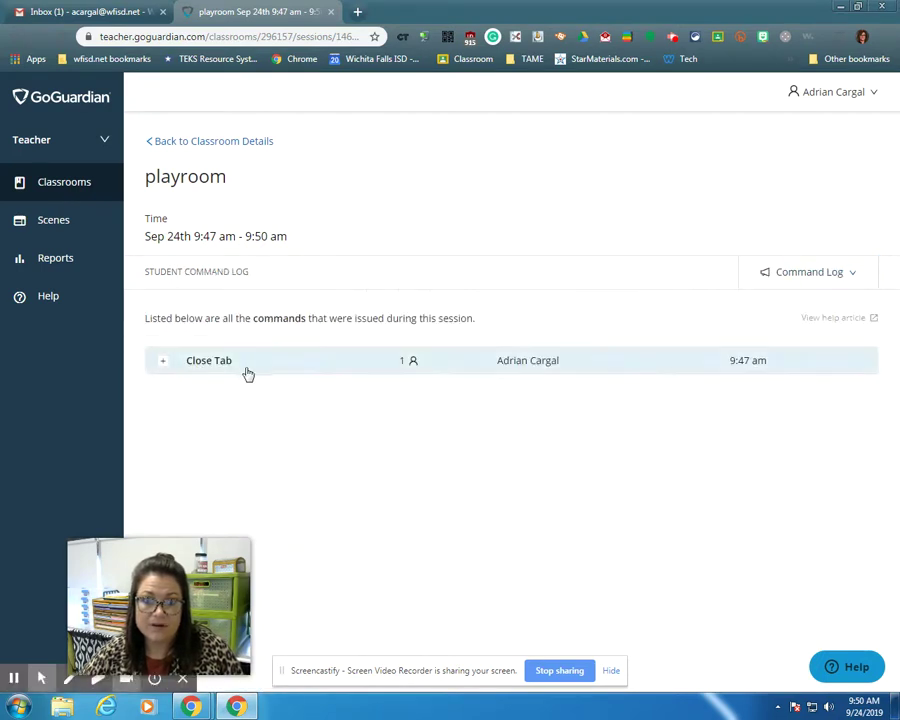
left_click(834, 279)
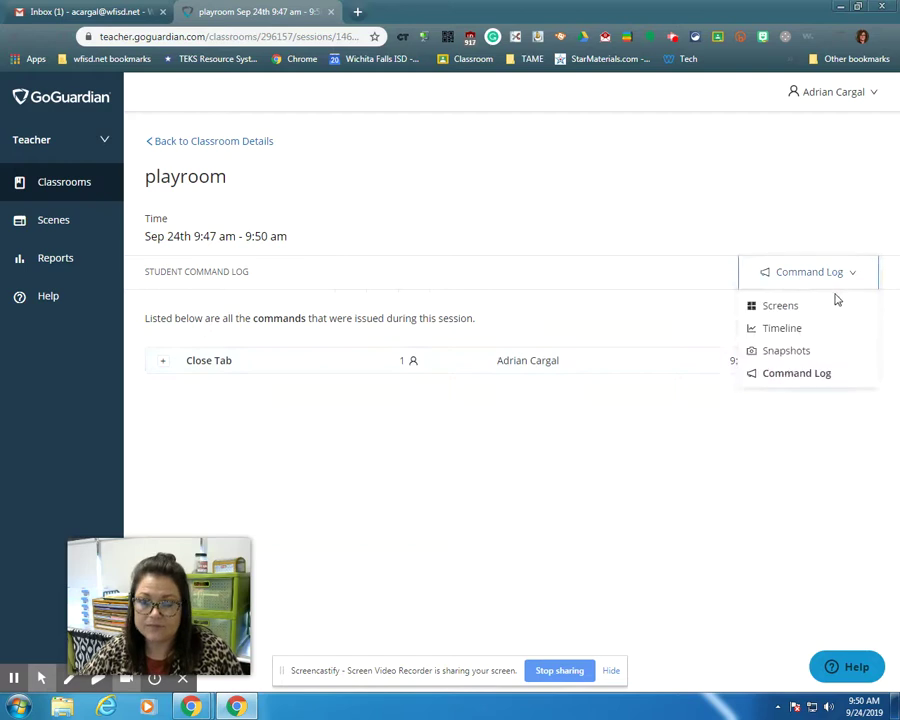
left_click(798, 308)
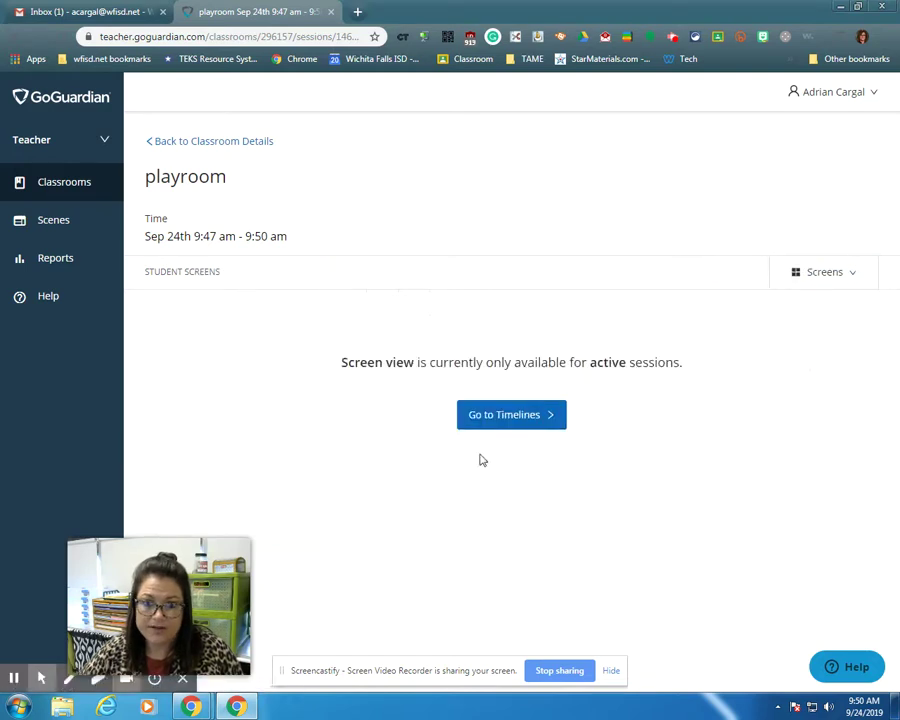
left_click(532, 421)
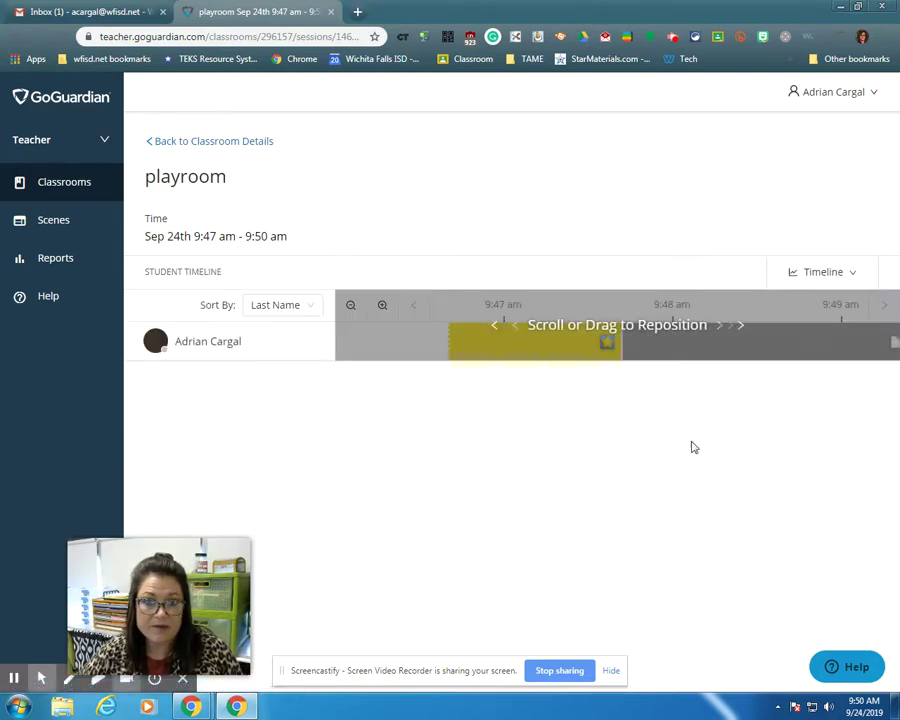